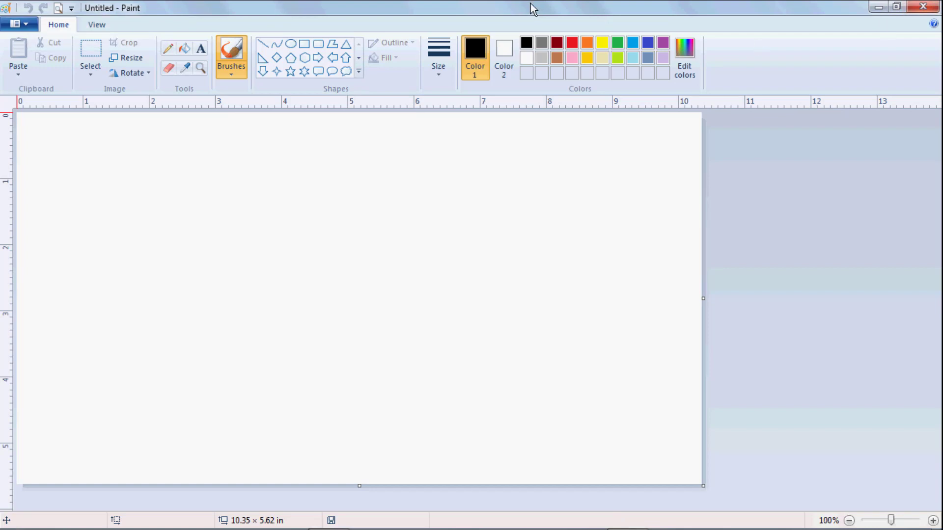
- Close the open Paint window and relaunch Paint from the Accessories group of the installed programs
click(925, 8)
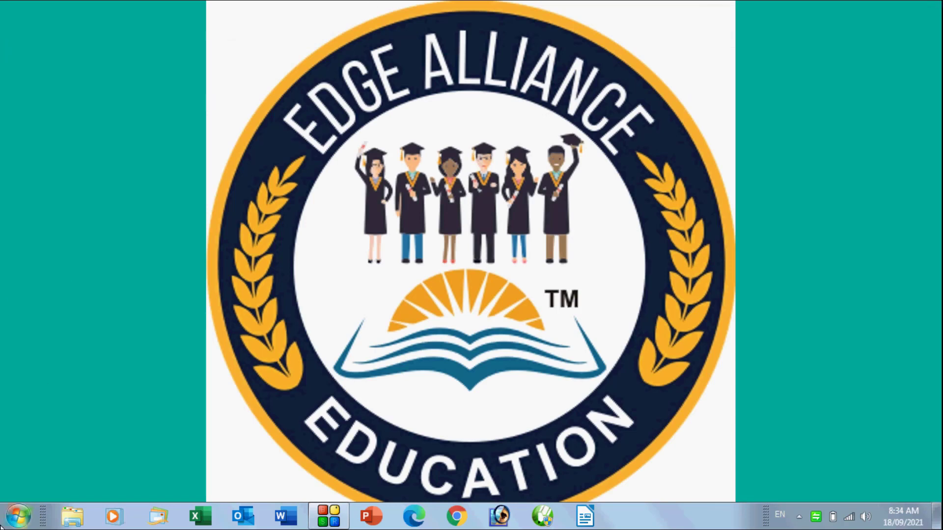
click(19, 517)
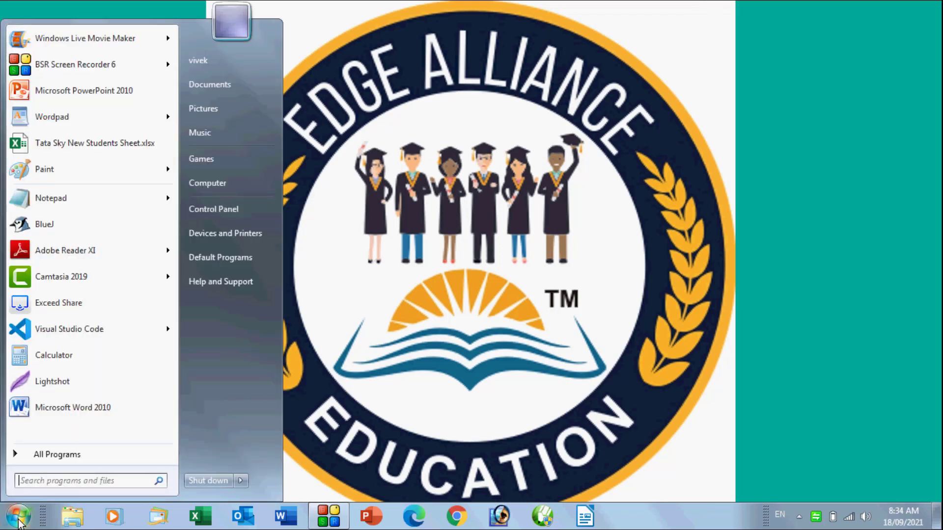
click(40, 456)
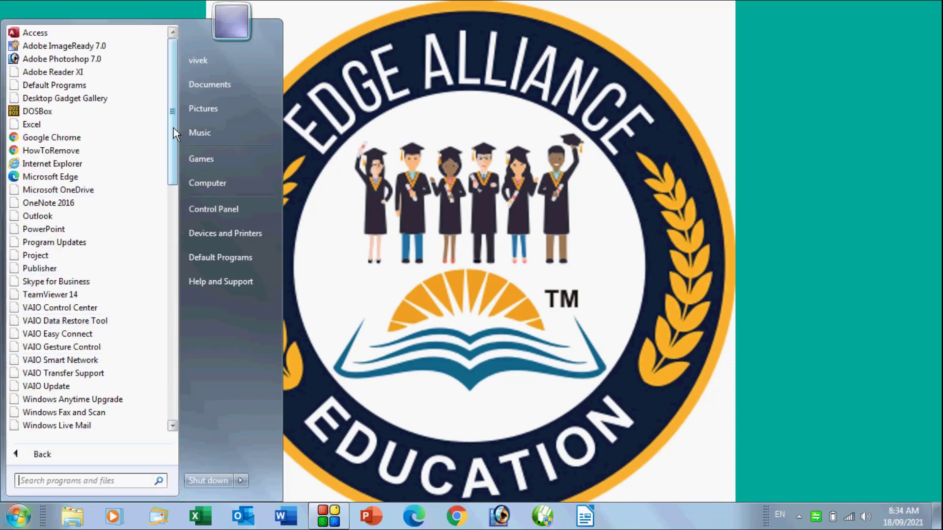
drag(172, 132, 187, 228)
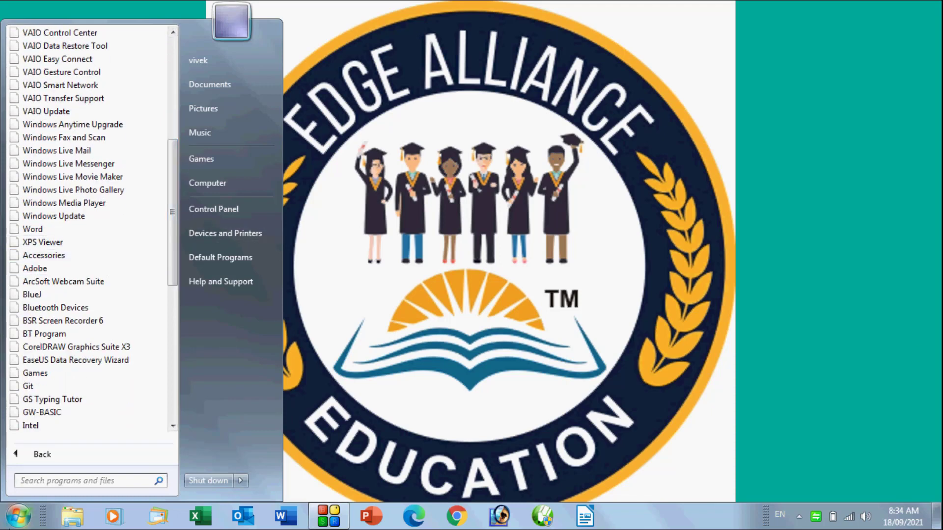
click(60, 257)
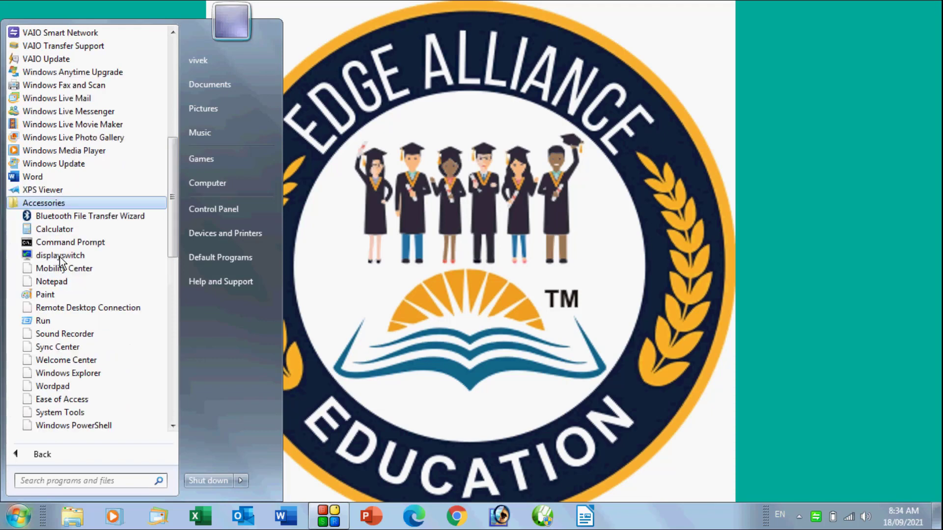
click(44, 296)
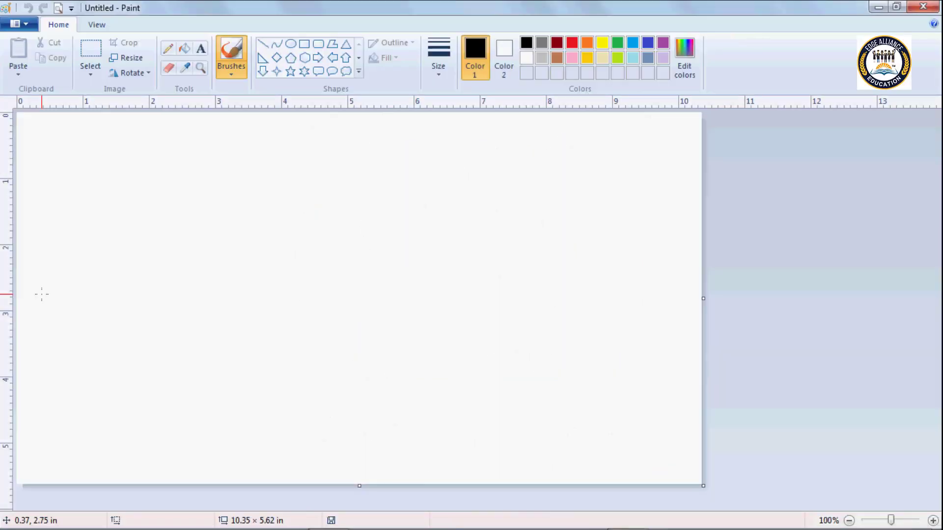
- Close Paint and reopen it by searching the installed programs for "paint"
click(915, 10)
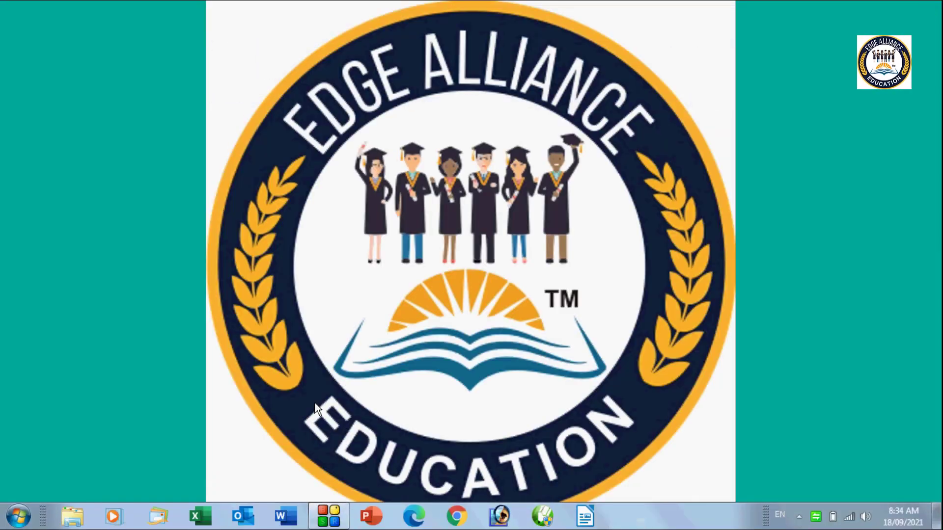
click(18, 518)
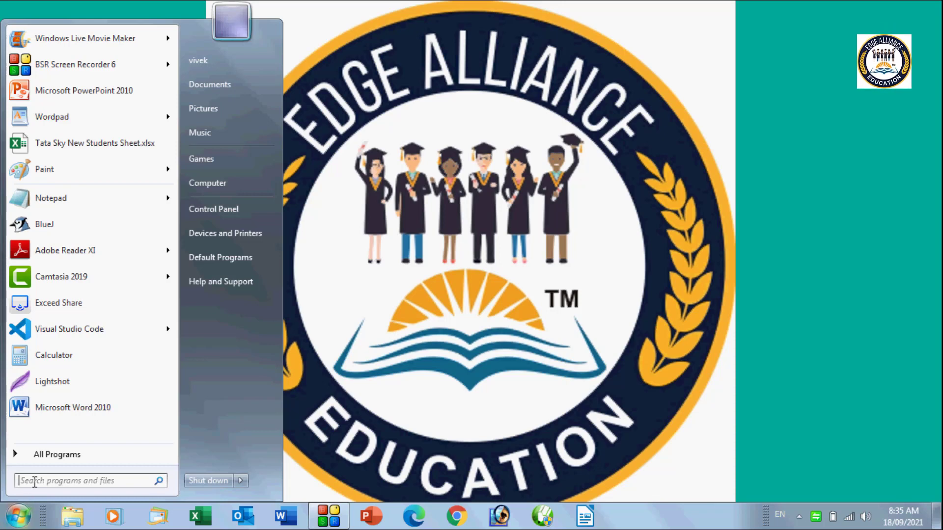
click(34, 482)
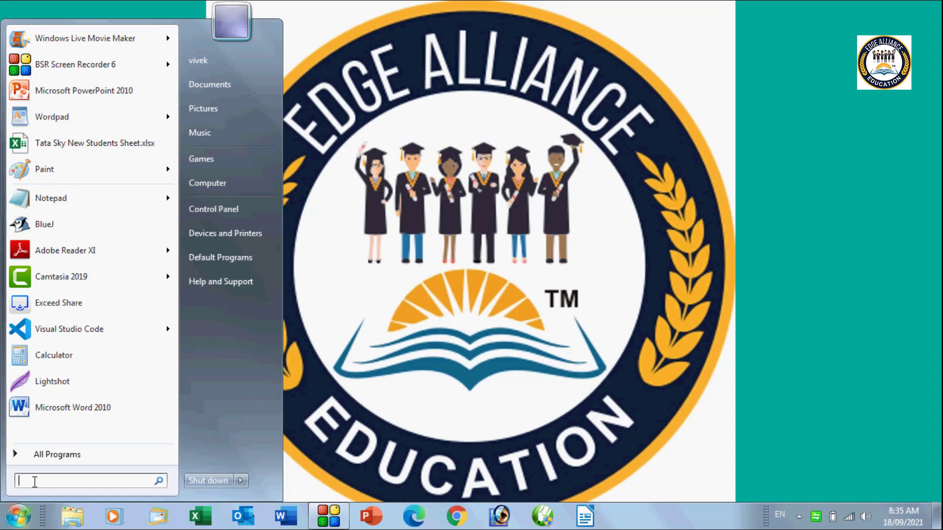
text(p)
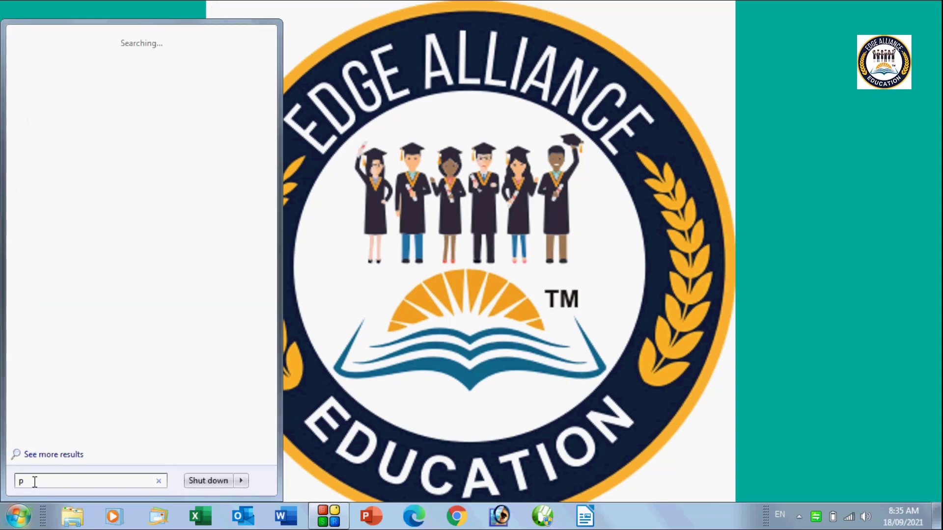
text(aint)
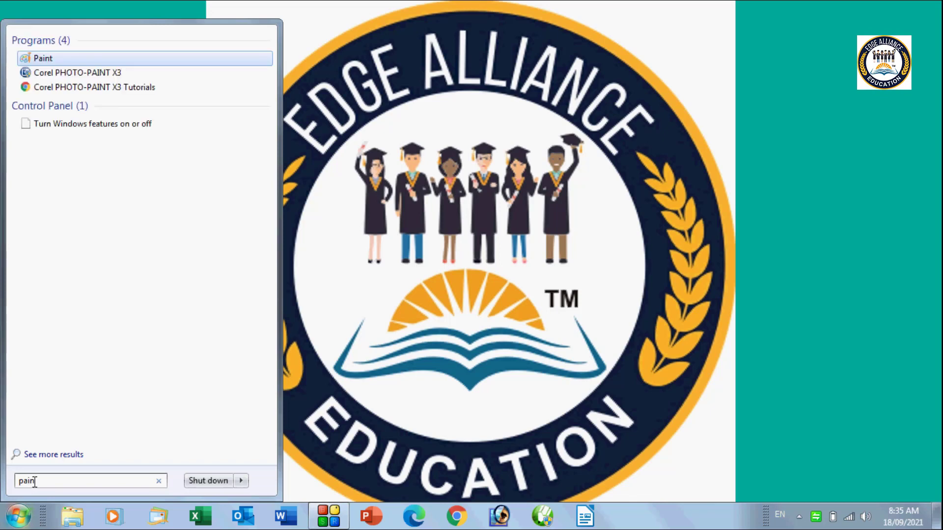
click(62, 61)
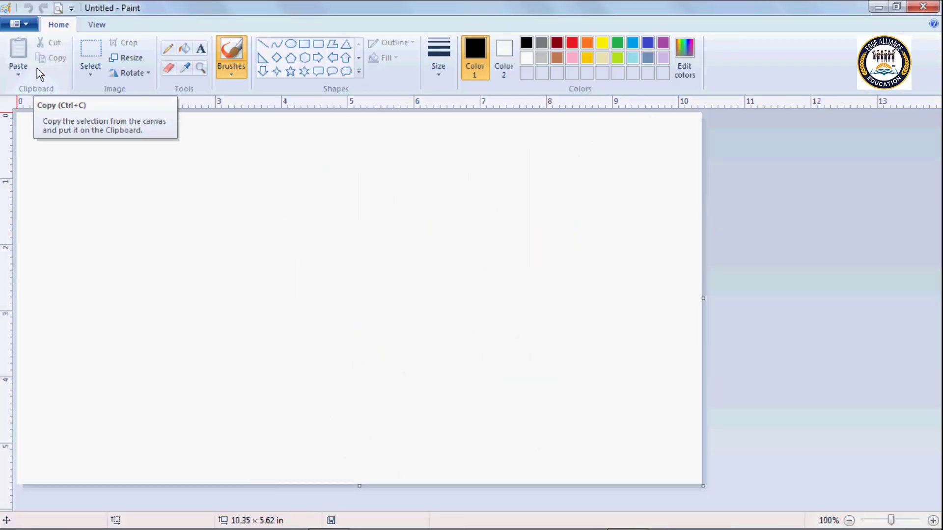
- Close Paint and launch it again with the Run command mspaint
click(925, 8)
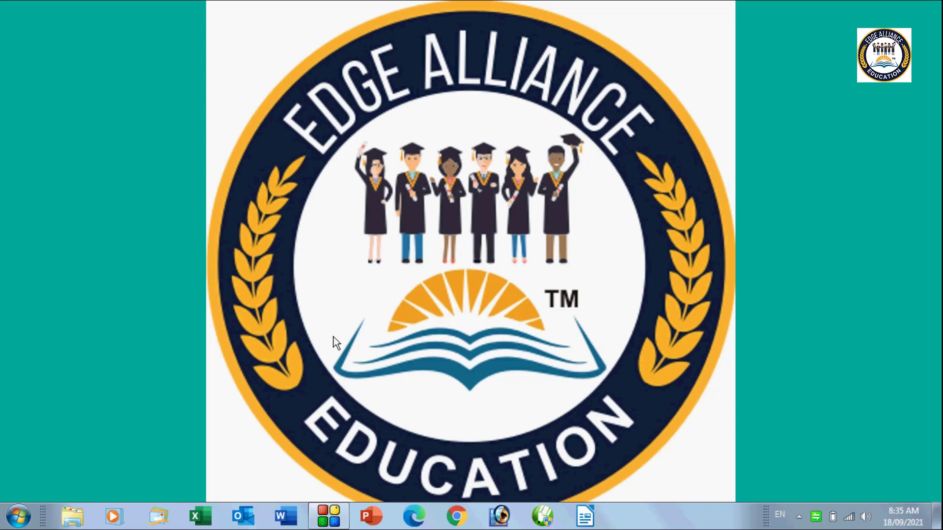
key(super+r)
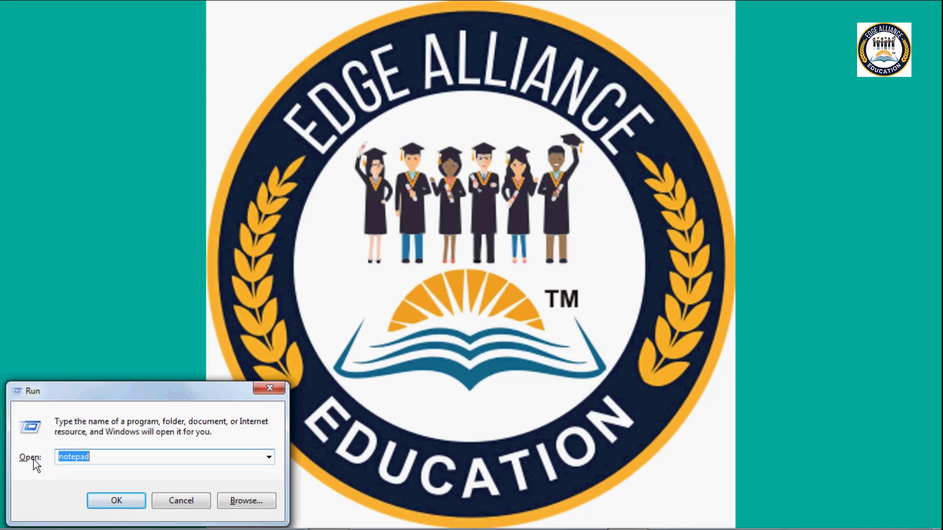
click(102, 456)
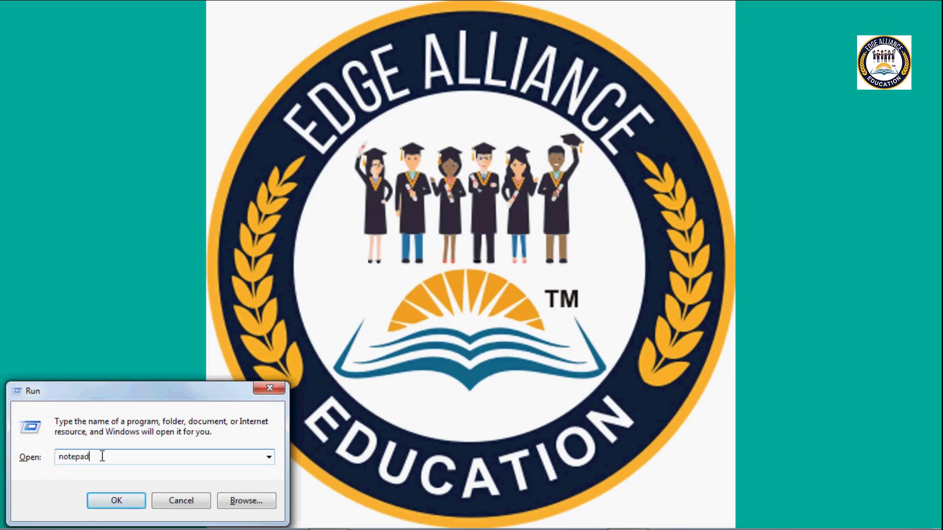
key(BackSpace)
key(BackSpace)
key(BackSpace)
key(BackSpace)
key(BackSpace)
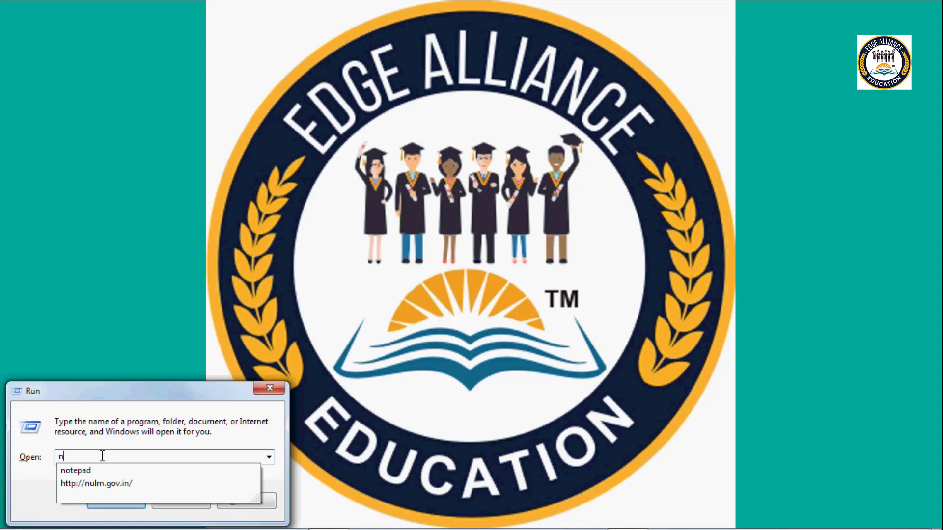
text(ms)
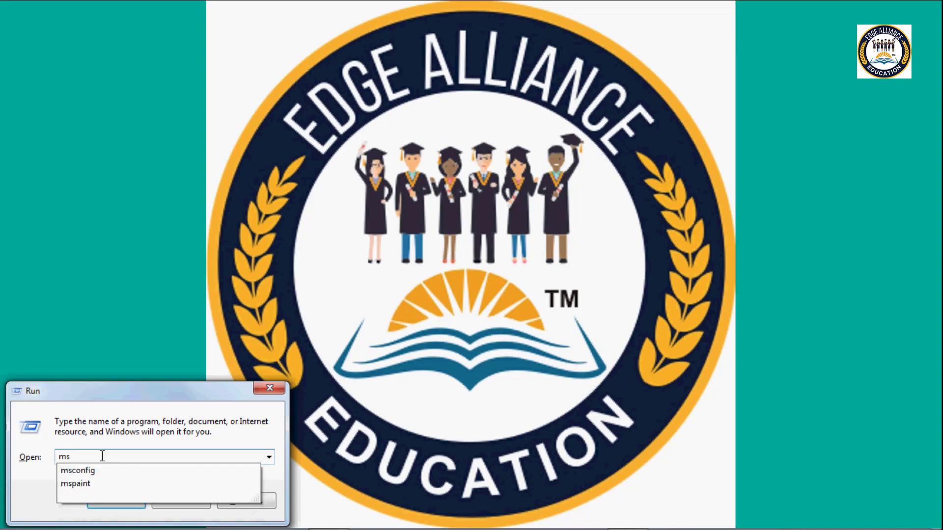
text(paint)
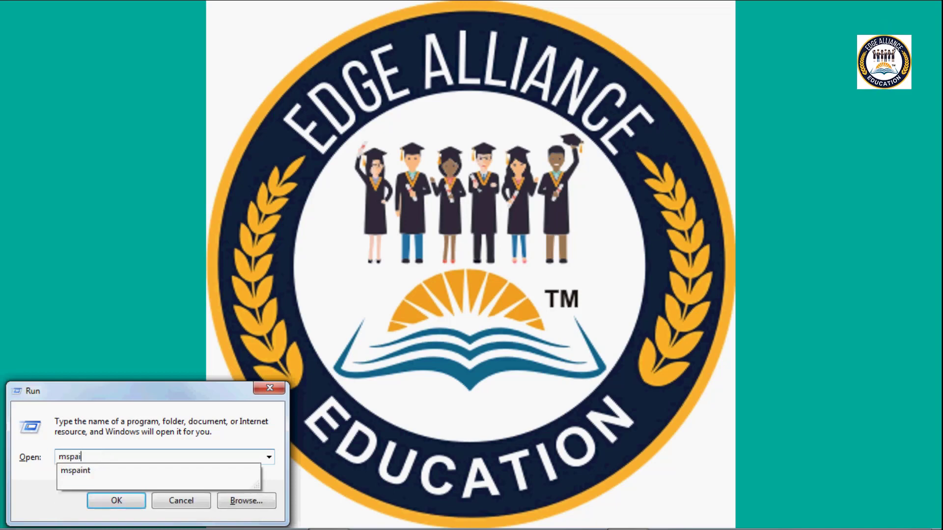
click(102, 456)
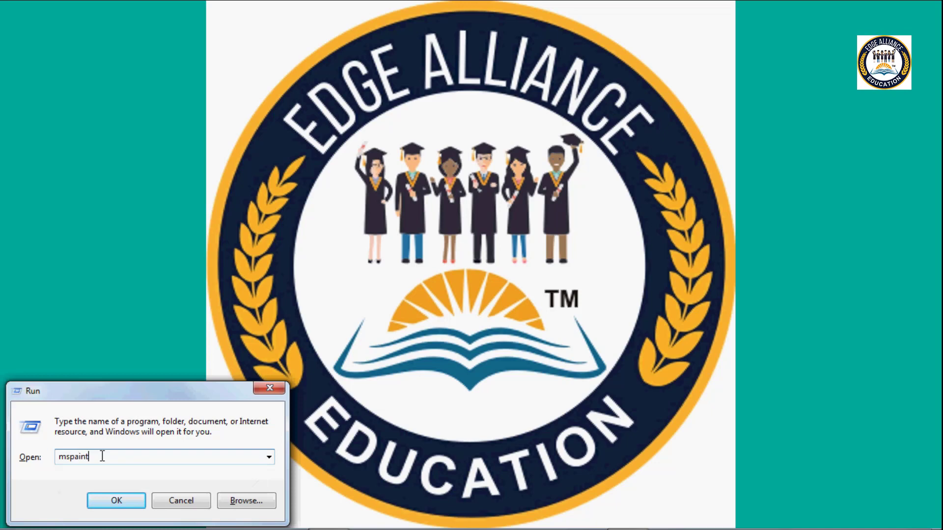
click(120, 497)
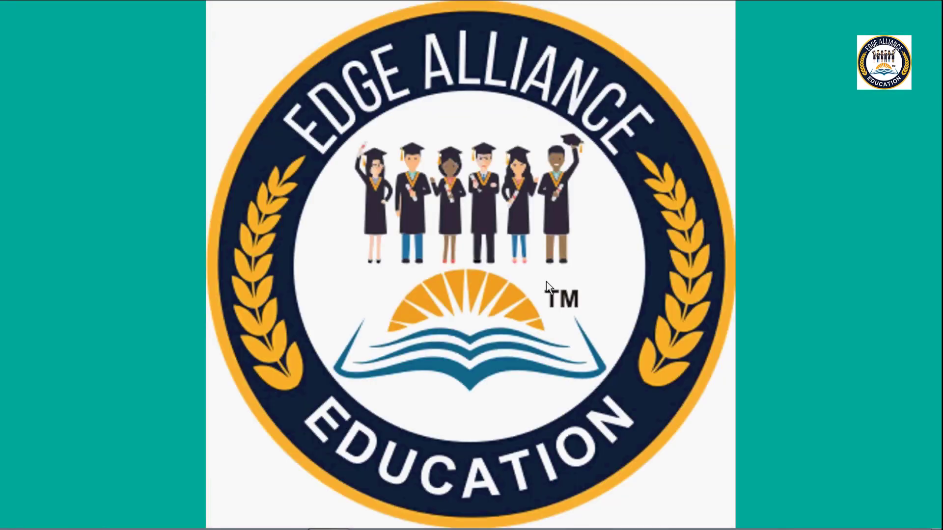
- Launch Paint with the alternative Run command pbrush
key(super+r)
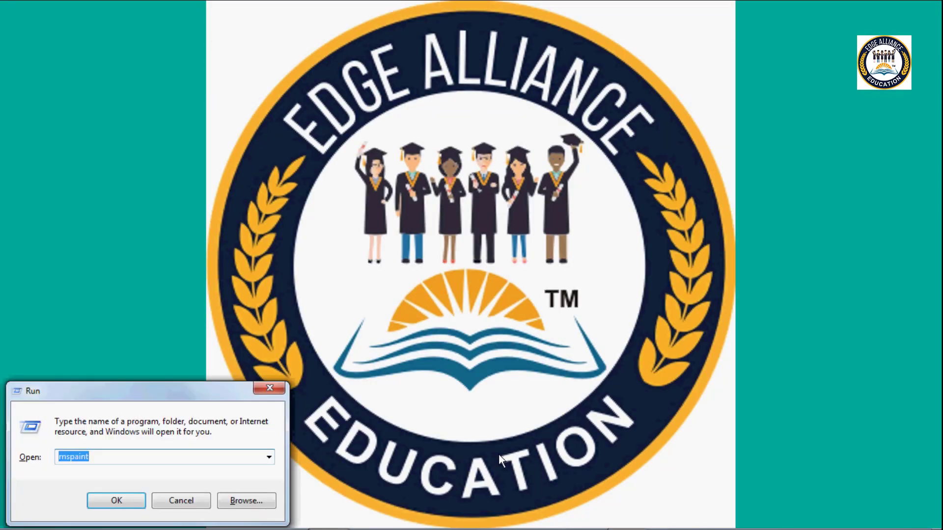
text(p)
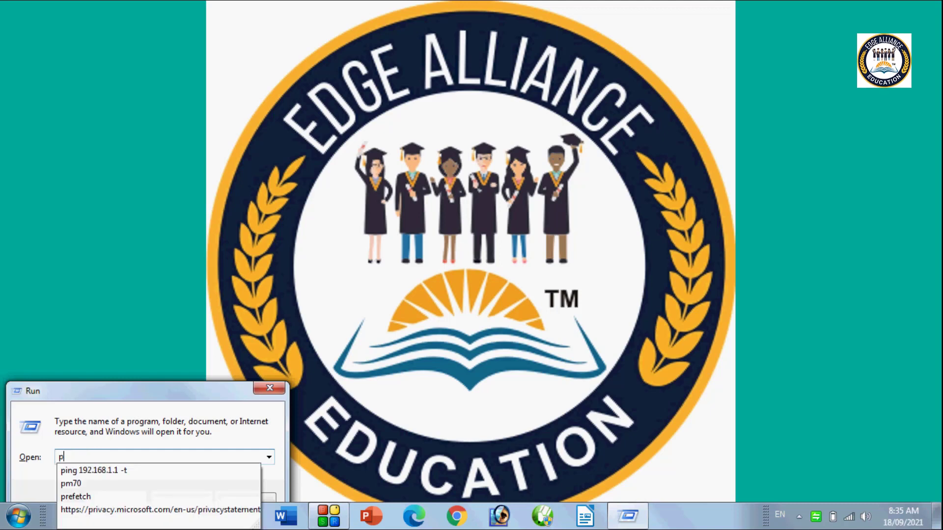
text(brush)
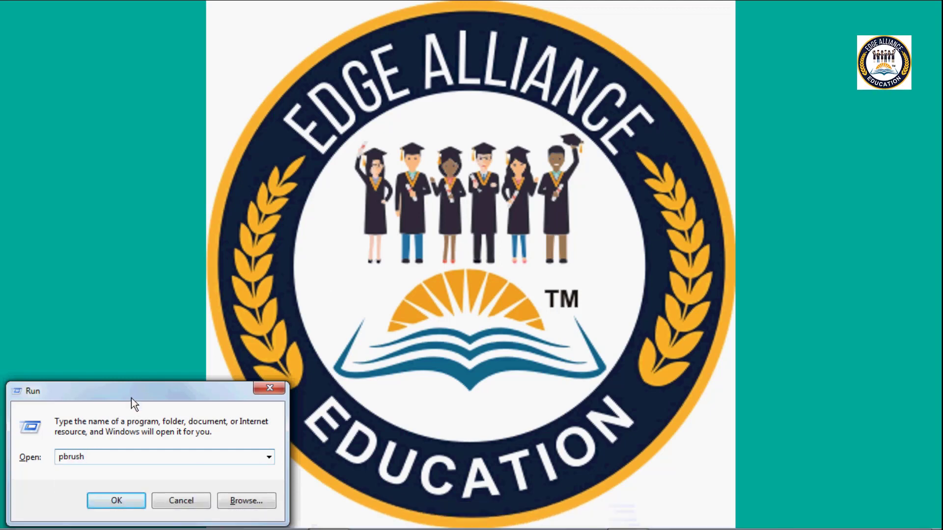
click(127, 500)
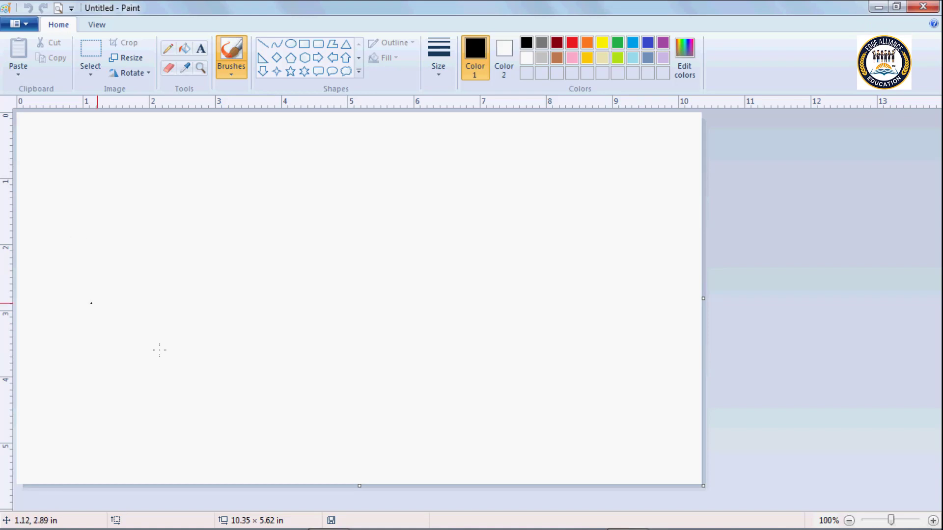
- Widen the blank canvas to about 11.85 × 5.62 in and view the Quick Access Toolbar customization options
drag(705, 486, 800, 486)
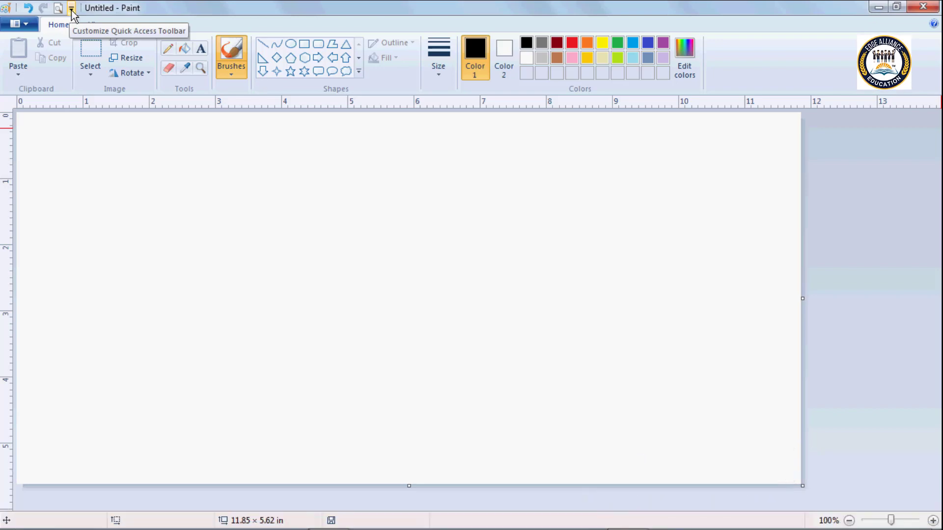
click(72, 9)
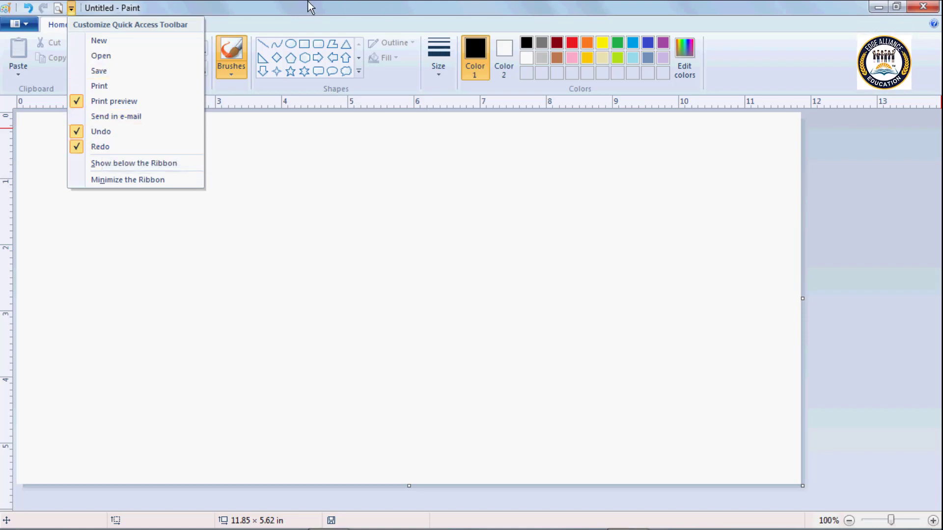
click(830, 9)
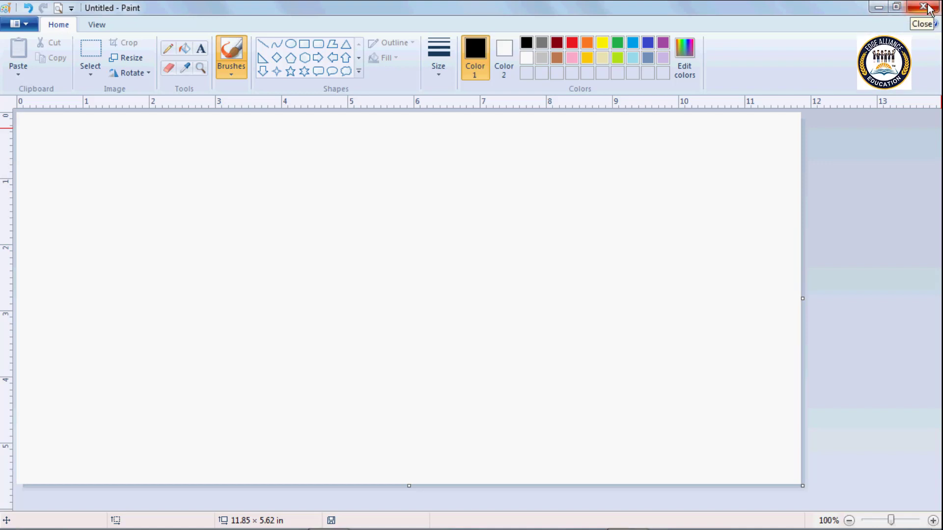
- Minimize the Paint window to reveal the desktop and bring it back on screen
click(877, 9)
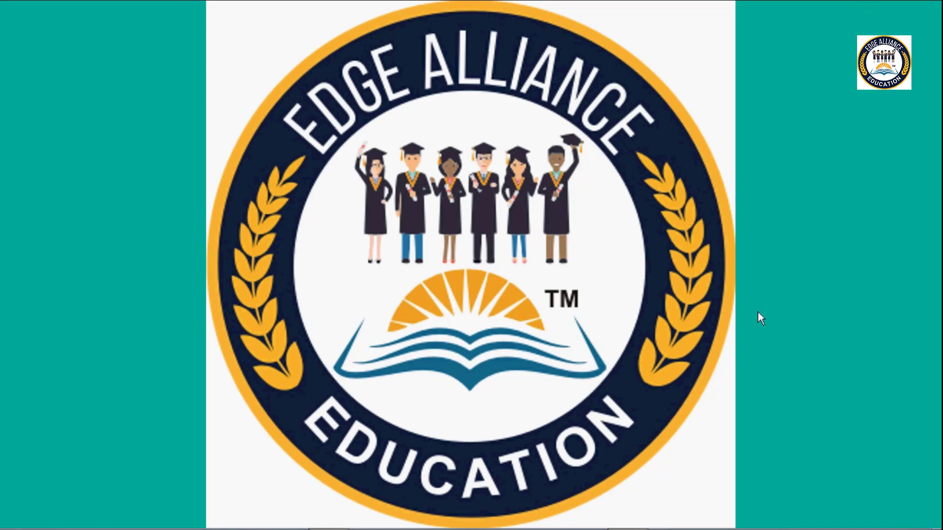
mouse_move(609, 523)
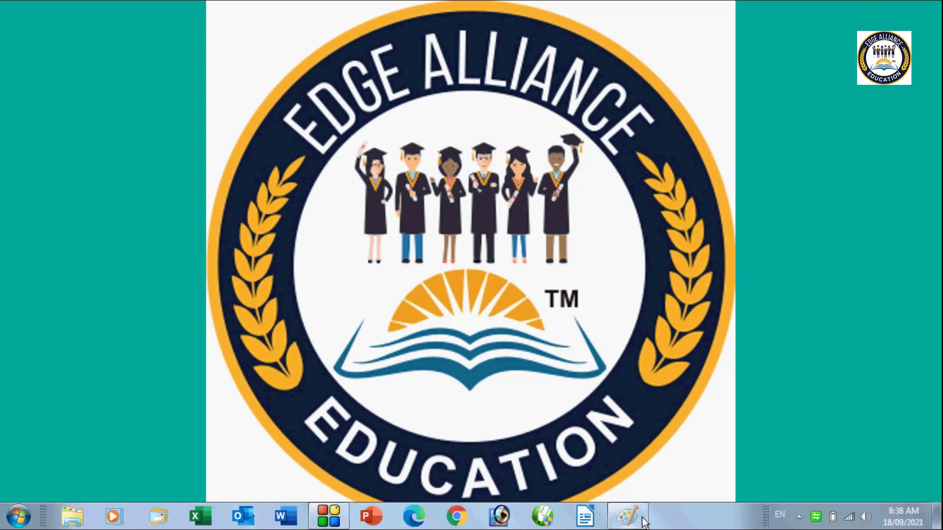
mouse_move(638, 522)
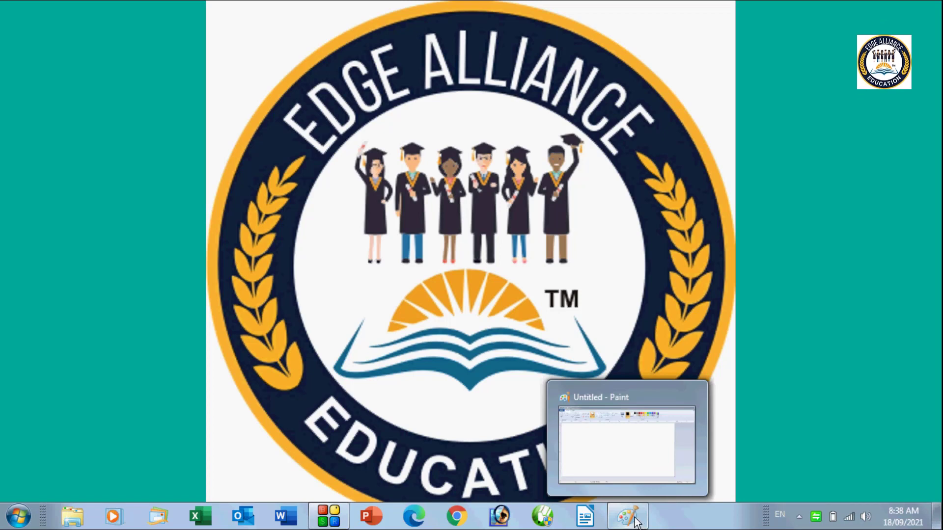
click(636, 523)
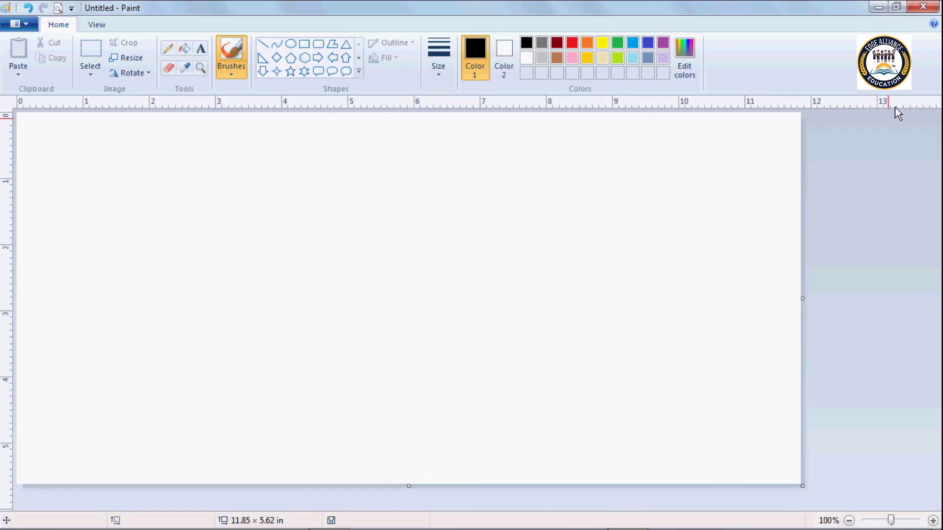
- Restore the Paint window to its smaller size, move and enlarge it over the desktop, and maximize it again
click(895, 8)
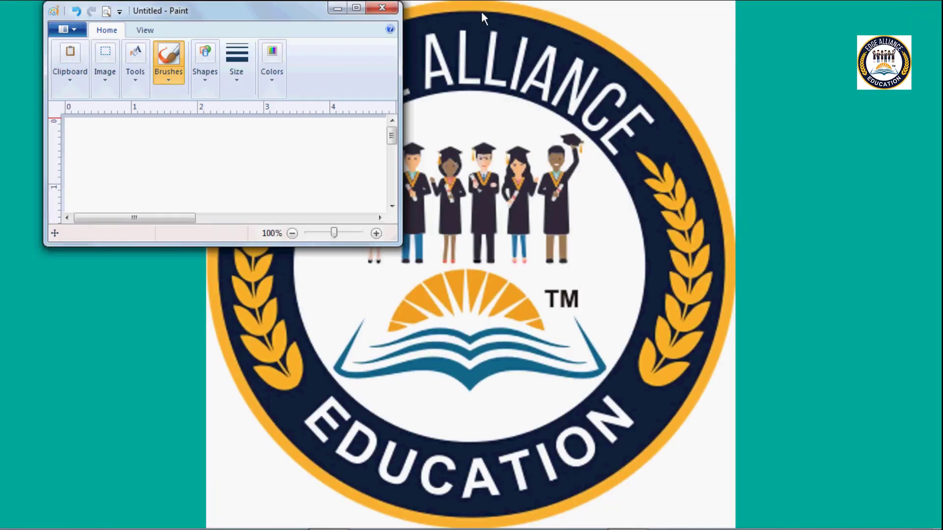
mouse_move(259, 11)
mouse_down()
mouse_move(385, 69)
mouse_move(630, 58)
mouse_move(397, 78)
mouse_move(341, 66)
mouse_move(315, 43)
mouse_move(653, 31)
mouse_move(392, 116)
mouse_move(313, 100)
mouse_move(376, 61)
mouse_up()
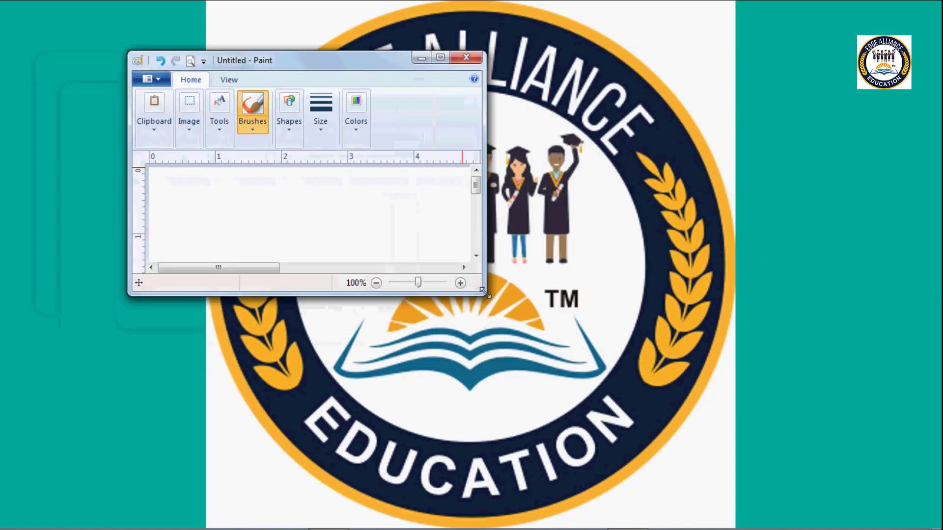
mouse_move(482, 294)
mouse_down()
mouse_move(700, 403)
mouse_move(486, 299)
mouse_move(486, 310)
mouse_move(606, 387)
mouse_up()
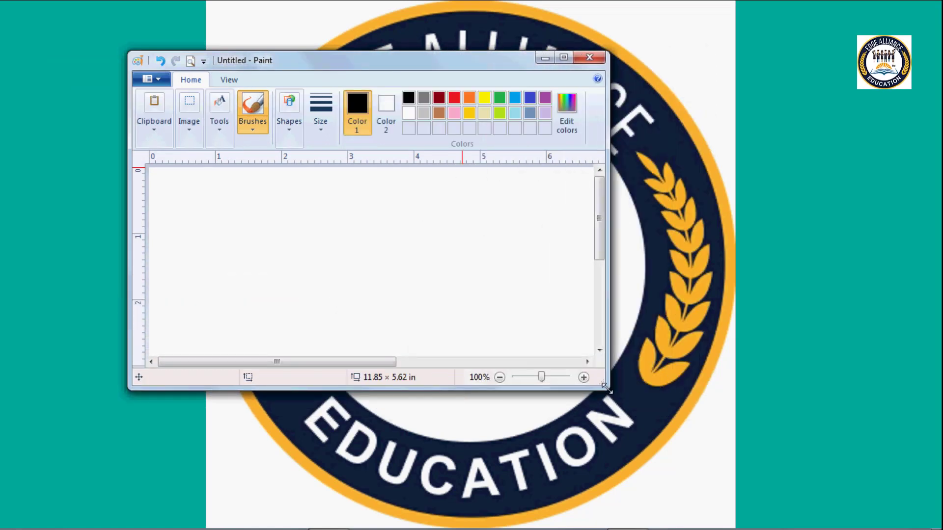
click(564, 58)
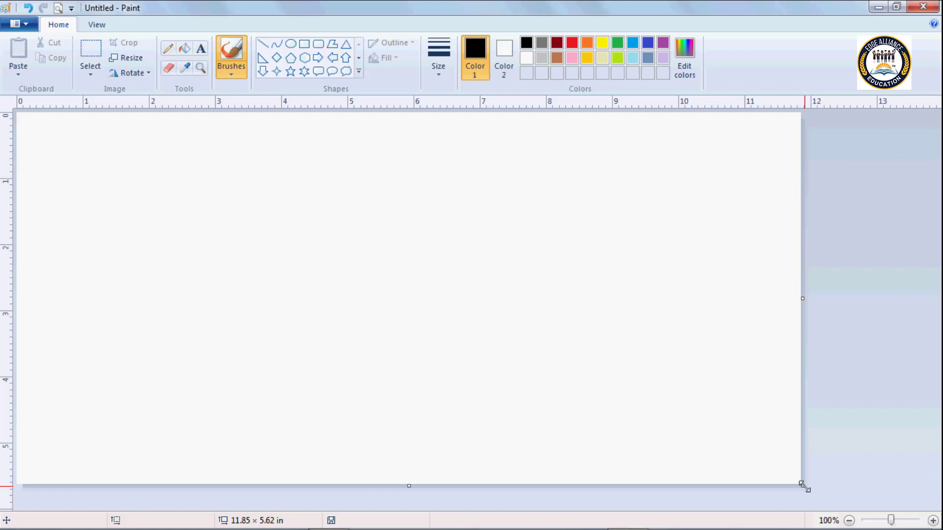
- Enlarge the blank canvas in both width and height to about 13.97 × 6.30 in
drag(803, 487, 933, 514)
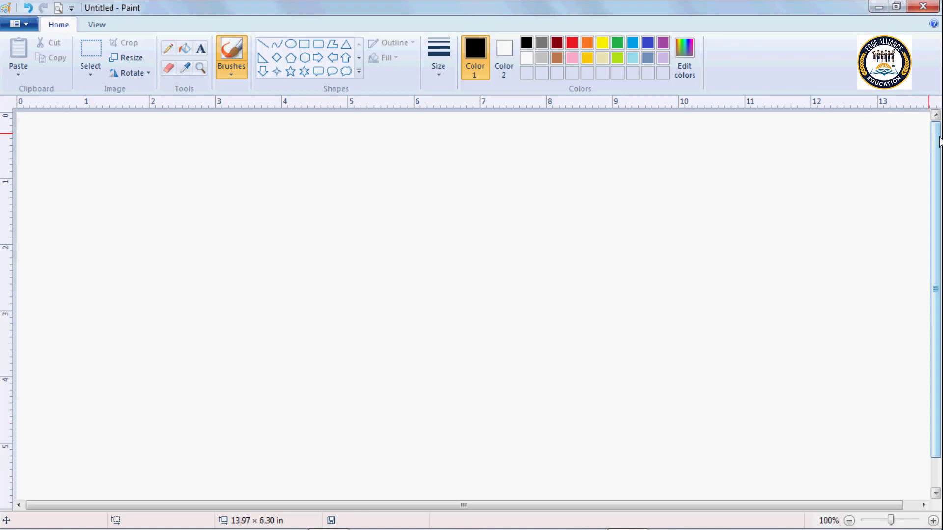
mouse_move(939, 143)
mouse_down()
mouse_move(938, 196)
mouse_move(938, 143)
mouse_up()
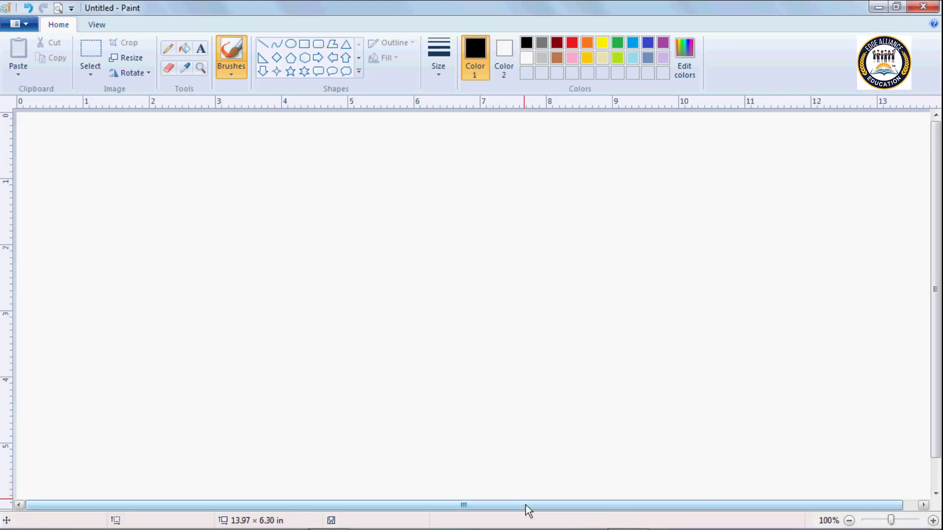
mouse_move(494, 509)
mouse_down()
mouse_move(528, 513)
mouse_move(482, 505)
mouse_up()
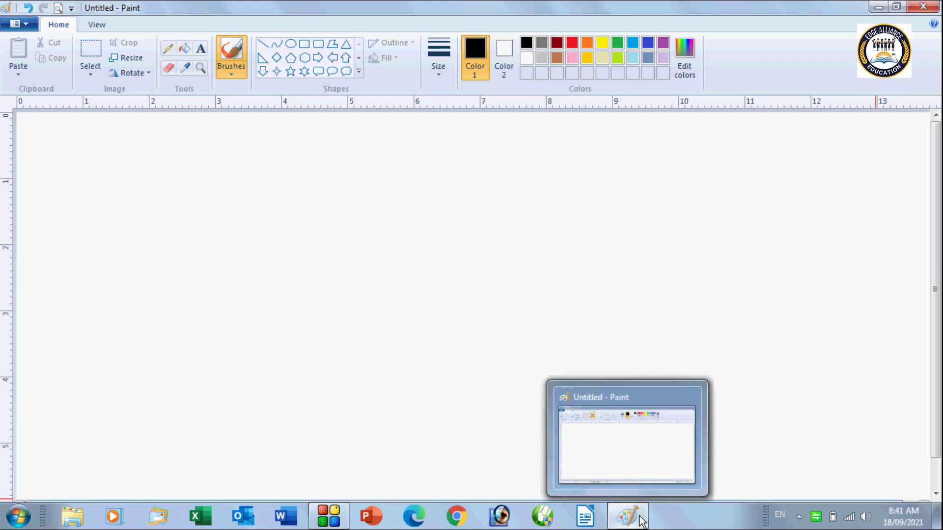
mouse_move(643, 520)
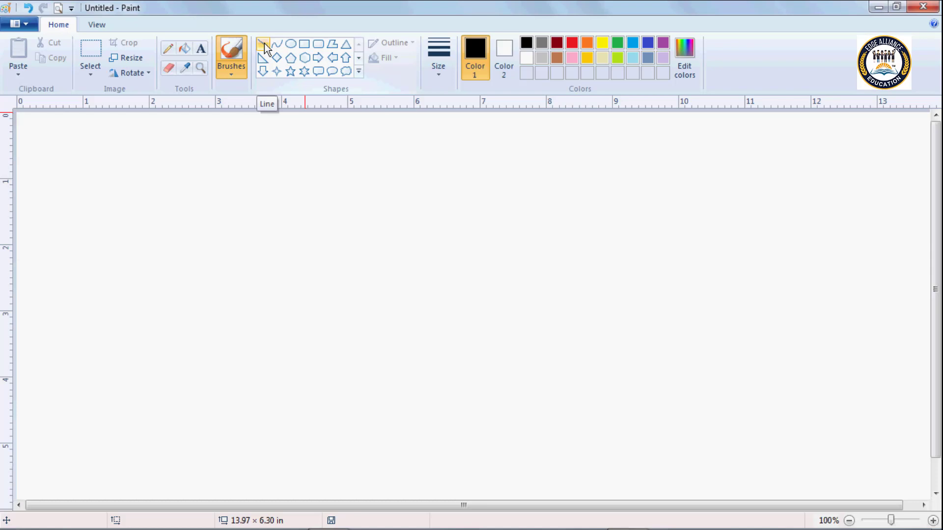
- Draw a nearly horizontal black line about 7.59 in long across the upper canvas and extend it to about 8.34 in
click(265, 48)
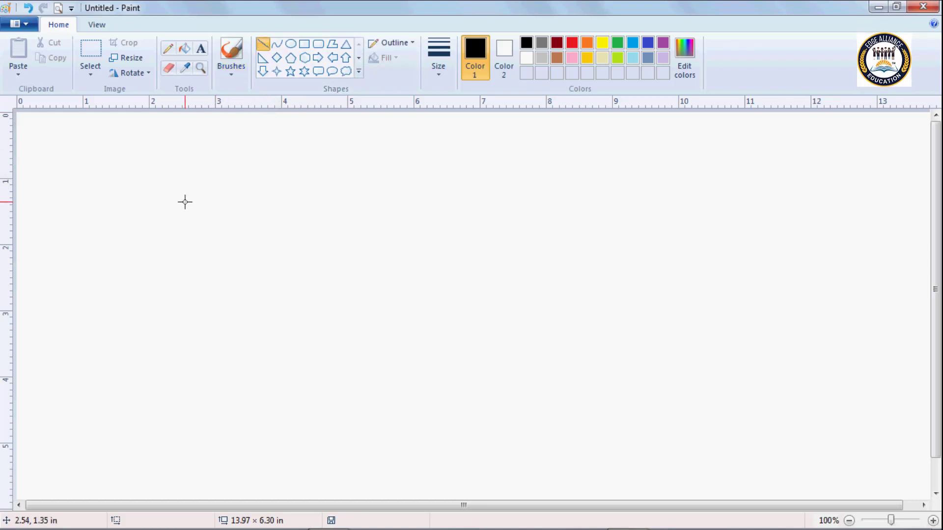
mouse_move(186, 202)
mouse_down()
mouse_move(267, 223)
mouse_move(385, 226)
mouse_move(615, 184)
mouse_move(685, 200)
mouse_up()
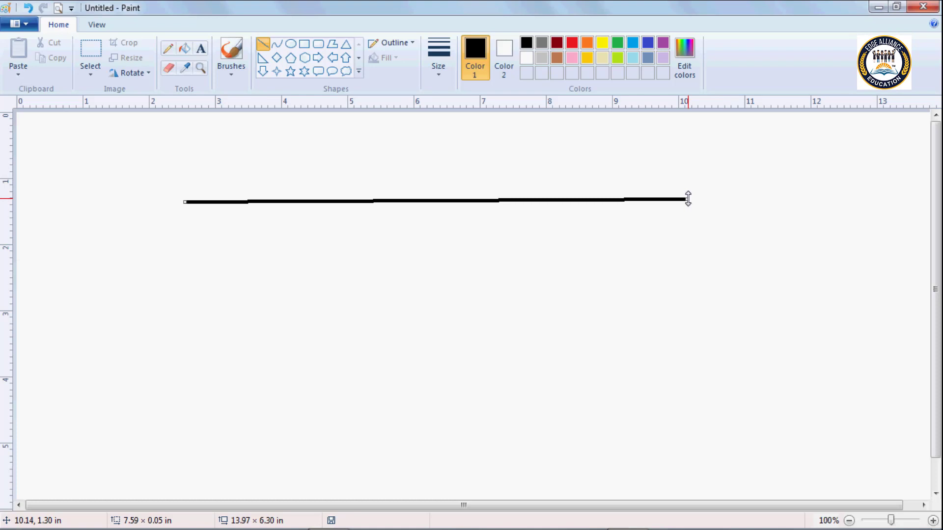
click(933, 520)
click(933, 520)
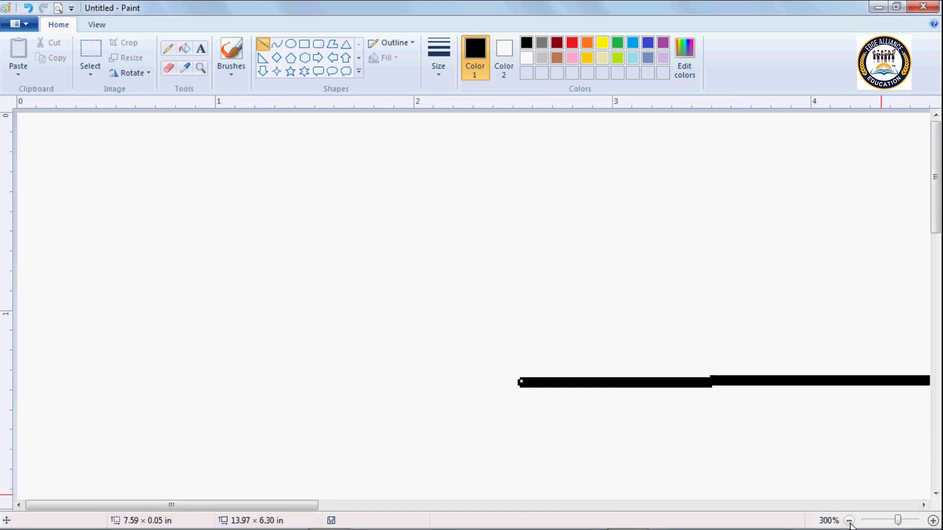
click(849, 520)
click(849, 520)
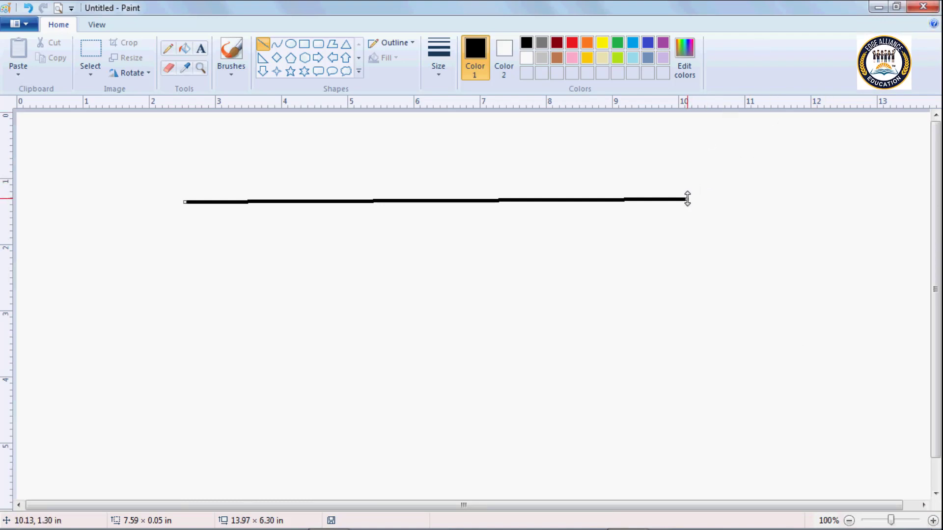
drag(687, 199, 736, 203)
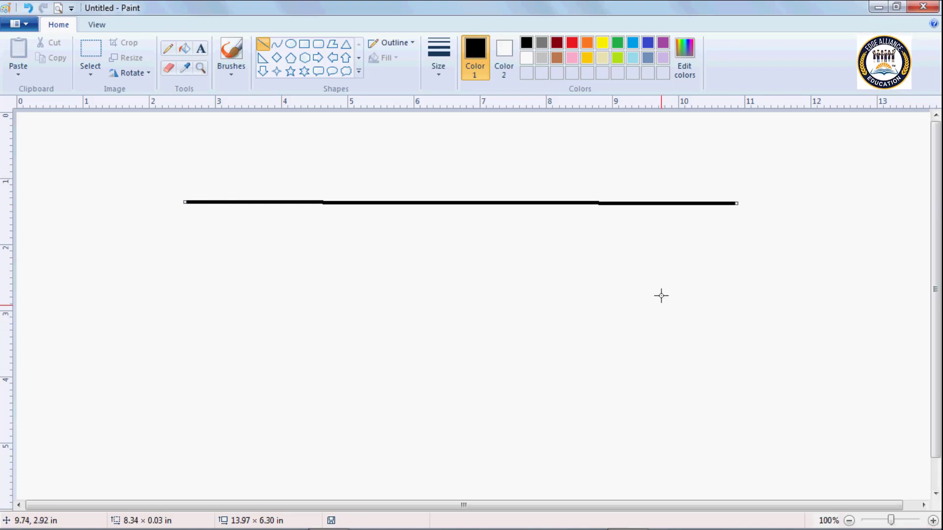
- Draw a second horizontal line about 9.36 in long below the first and shorten it to about 9.14 in
click(897, 521)
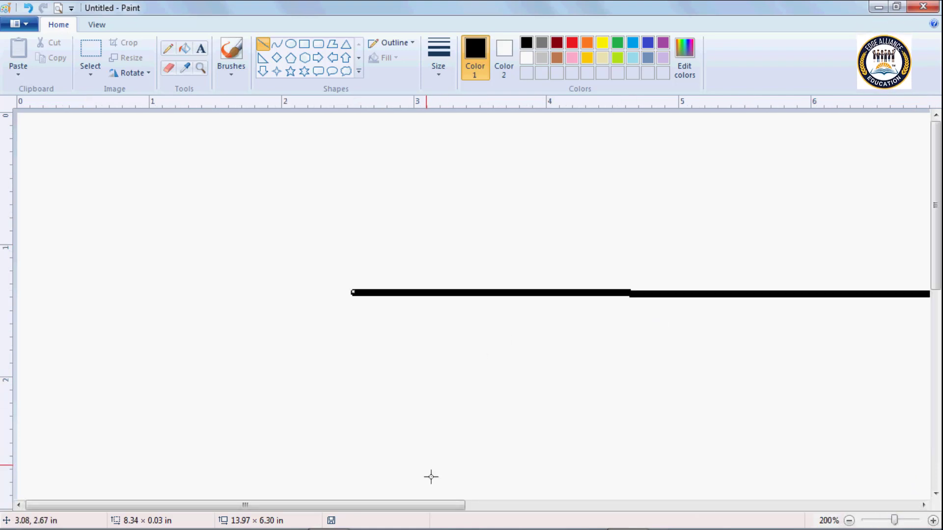
drag(437, 504, 616, 488)
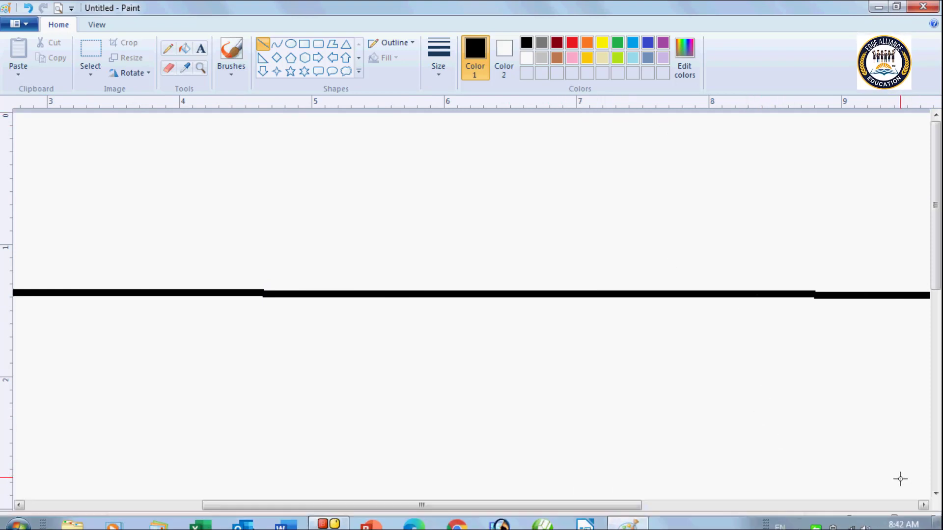
drag(894, 520, 890, 520)
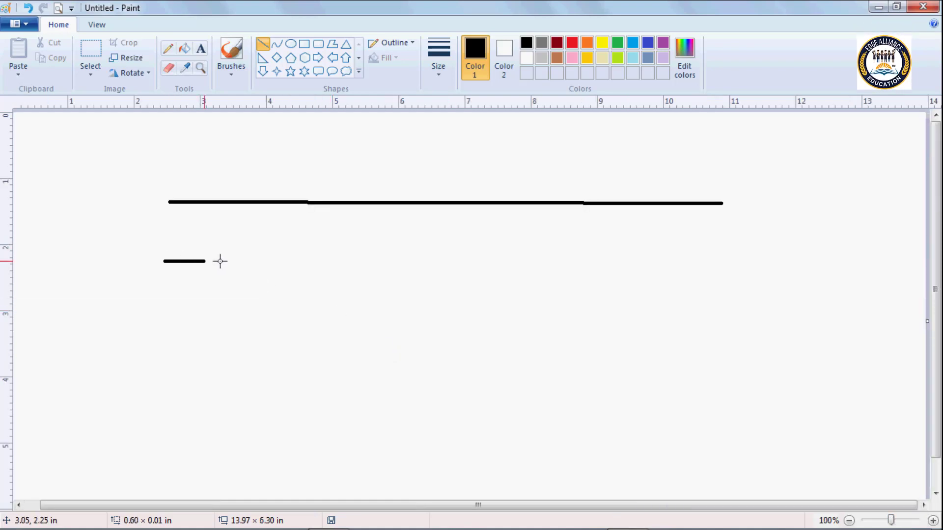
drag(220, 260, 784, 255)
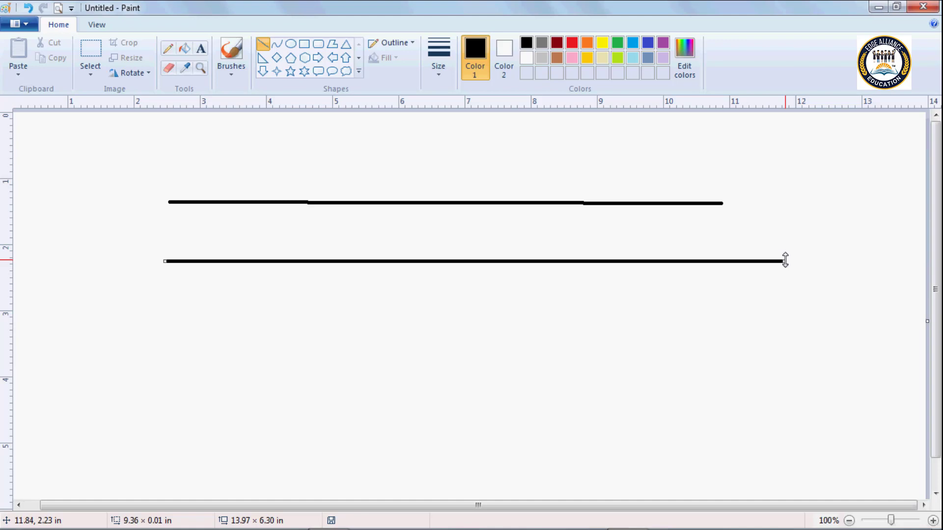
mouse_move(785, 260)
mouse_down()
mouse_move(339, 263)
mouse_move(769, 262)
mouse_up()
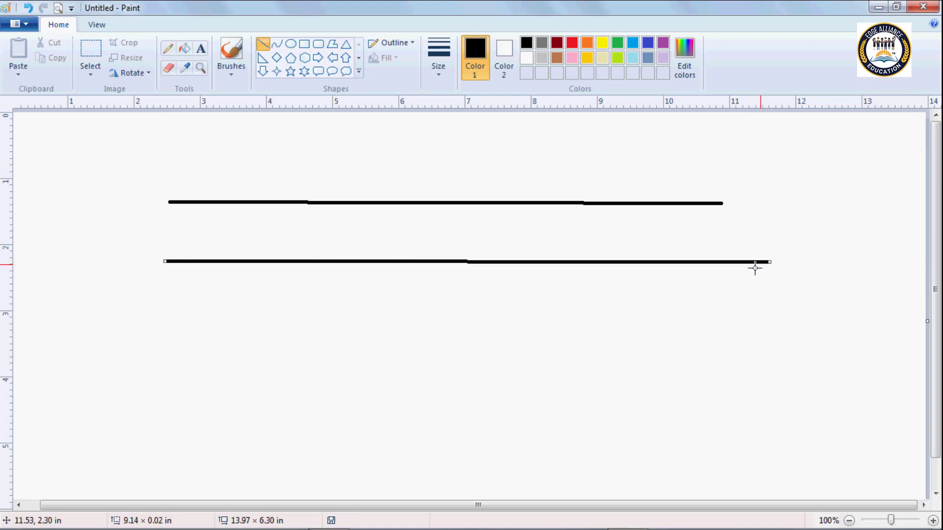
- Draw a line about 3.59 in long with the Curve tool below the two straight lines and bend it into an S-shaped wave
click(278, 45)
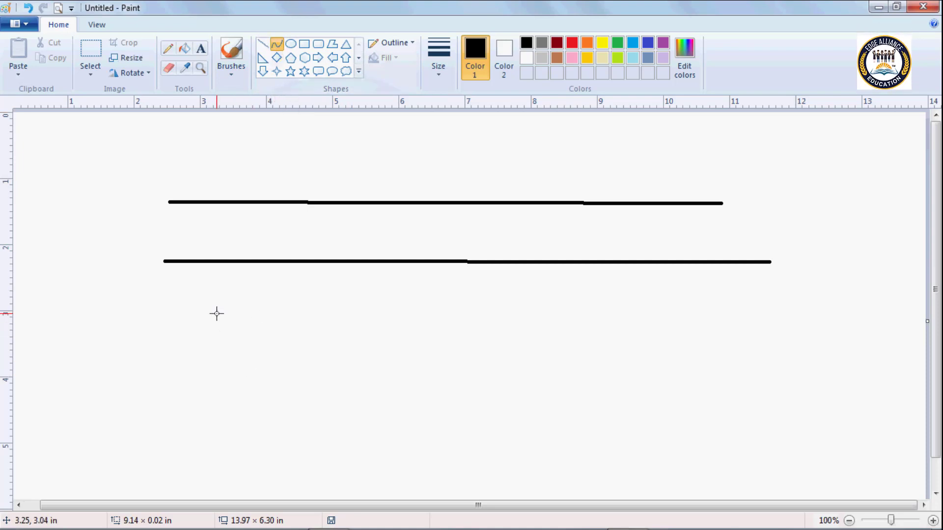
drag(244, 281, 453, 313)
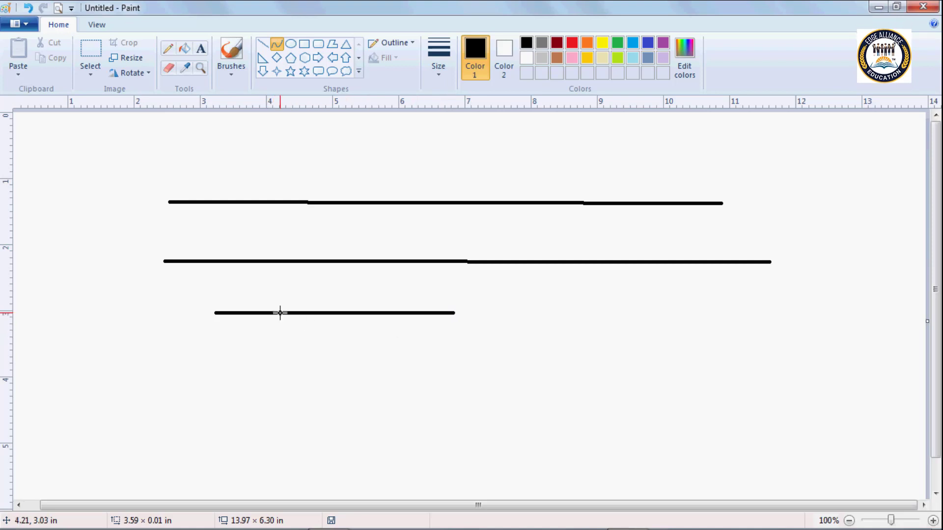
drag(279, 313, 310, 290)
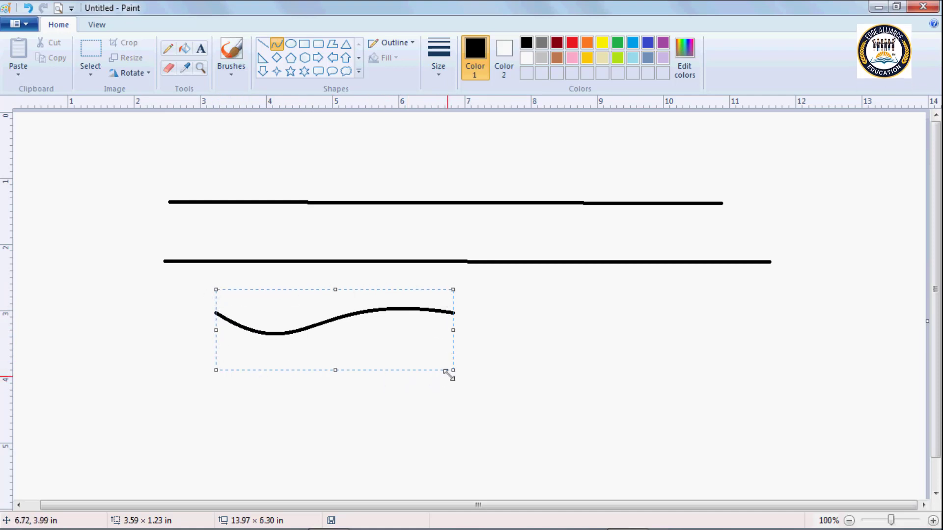
- Enlarge the wavy curve to about 5.01 × 1.40 in, move it to the canvas's left side and deselect it
drag(453, 370, 474, 388)
drag(377, 334, 249, 324)
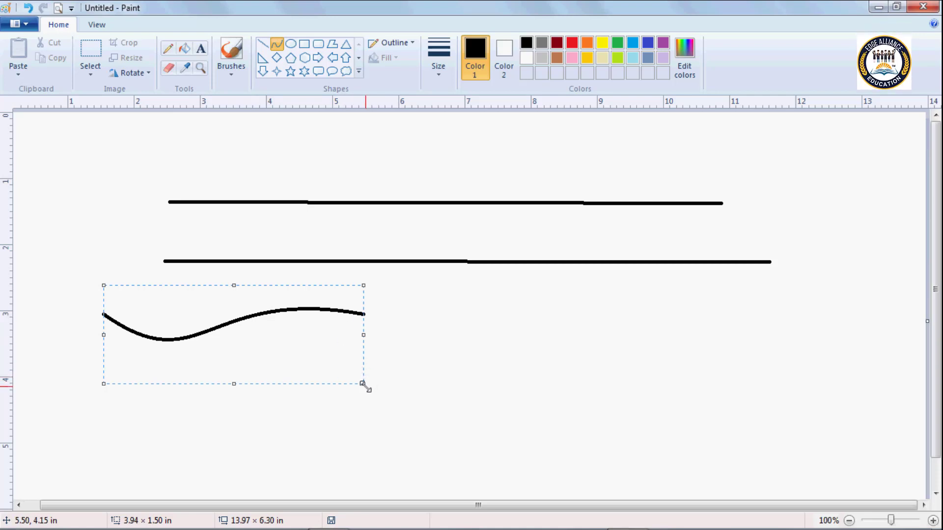
drag(362, 387, 434, 376)
drag(218, 333, 169, 327)
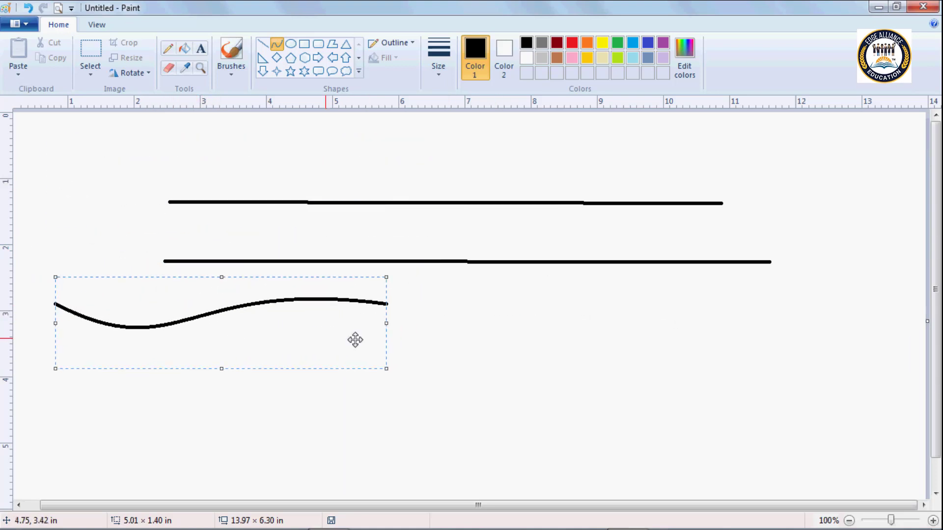
click(434, 339)
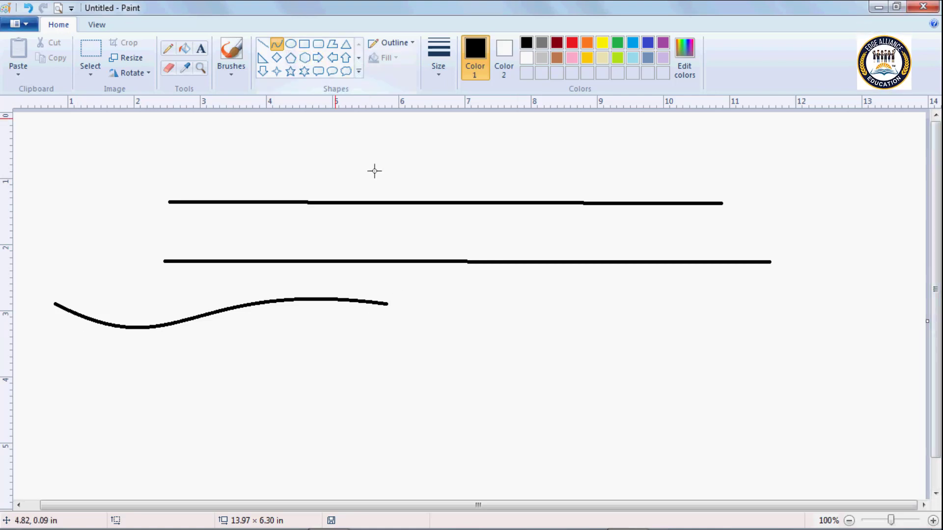
- Draw a second S-shaped curve about 4.16 × 1.58 in and move it just below the first curve
drag(412, 319, 688, 319)
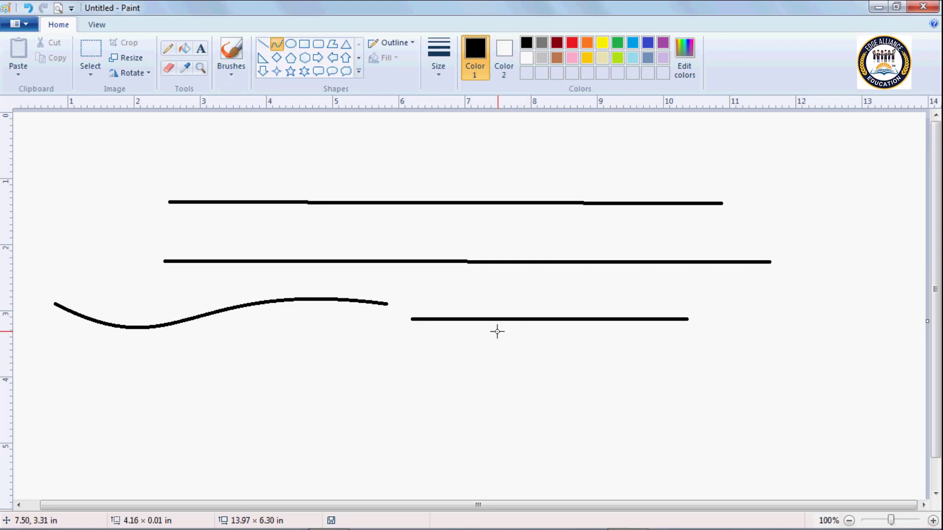
drag(481, 321, 524, 379)
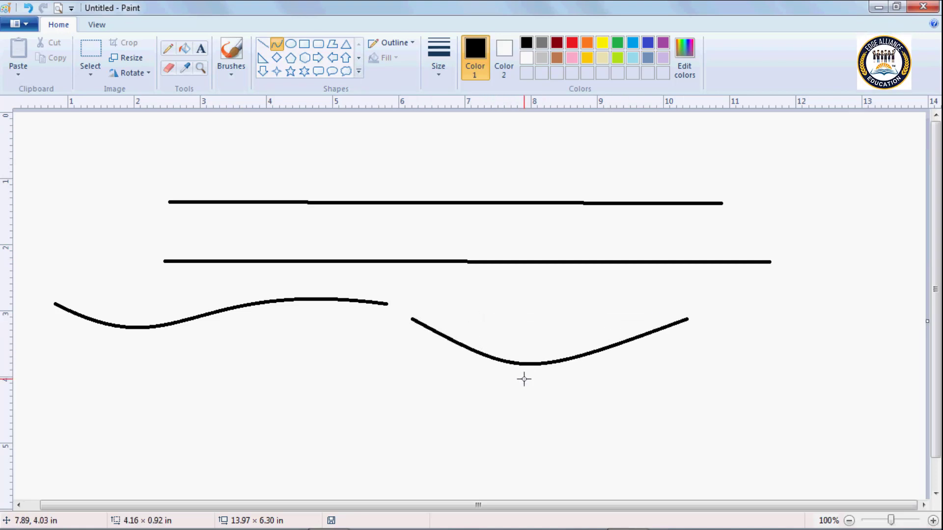
drag(572, 359, 577, 277)
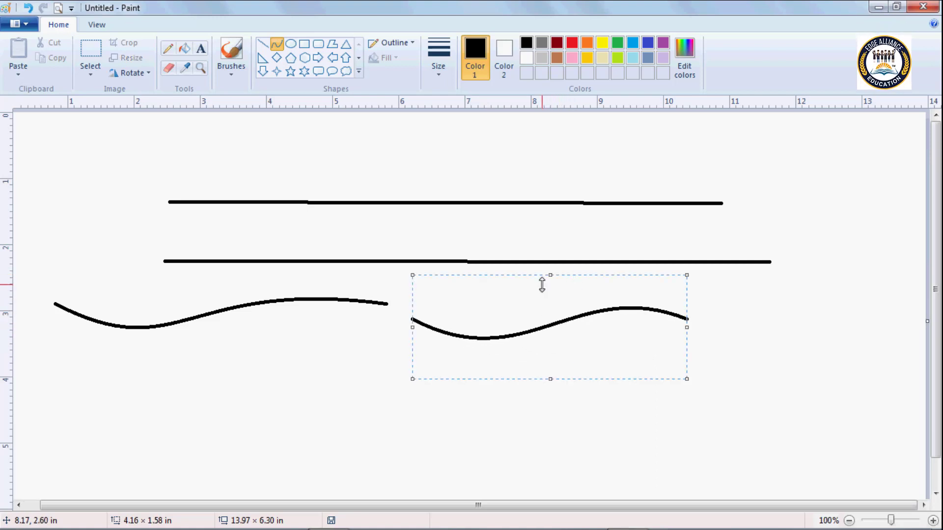
drag(541, 329, 183, 351)
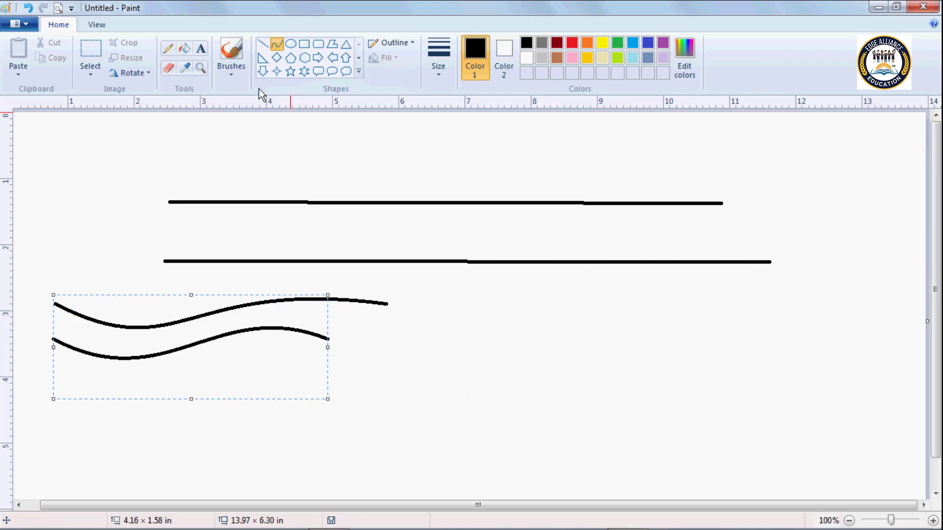
- Draw a third S-shaped curve about 4.54 × 1.61 in, shrink it to about 3.84 × 1.39 in and move it above the other two curves
drag(462, 335, 765, 333)
drag(563, 337, 597, 308)
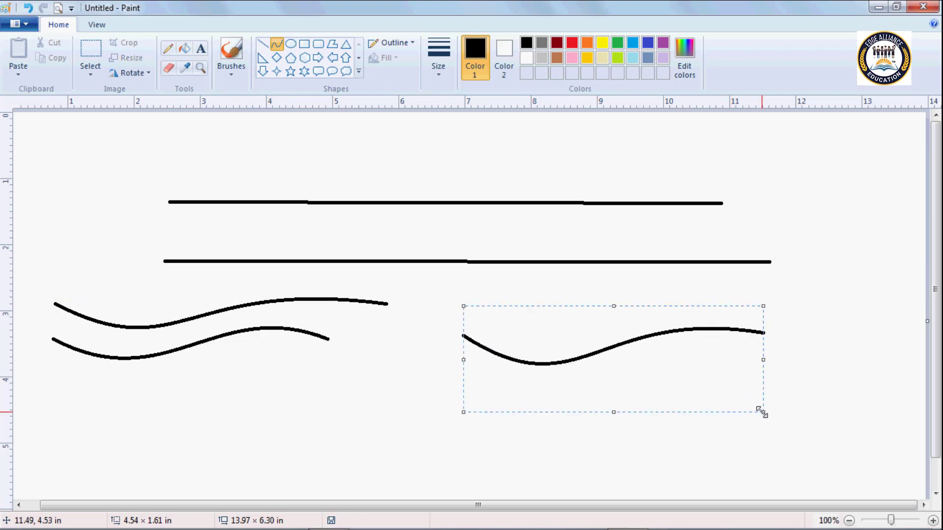
drag(762, 411, 717, 397)
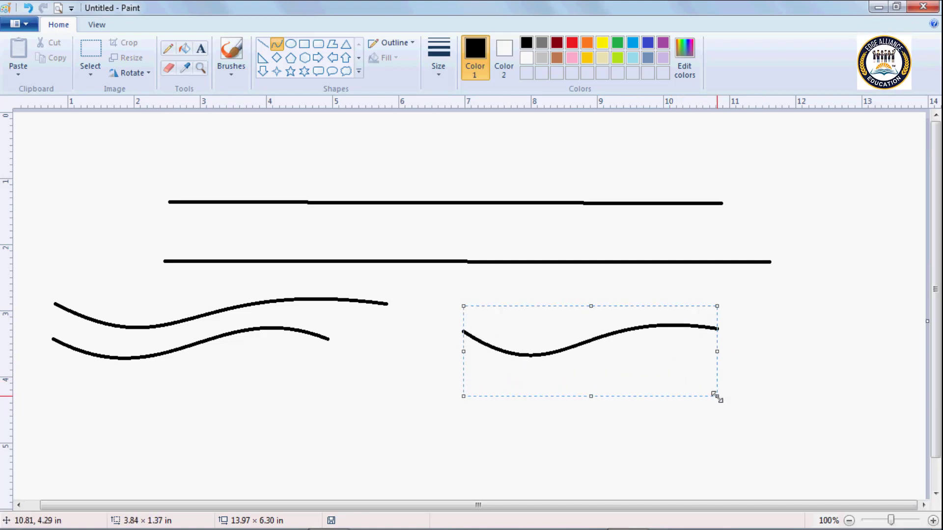
drag(608, 343, 567, 312)
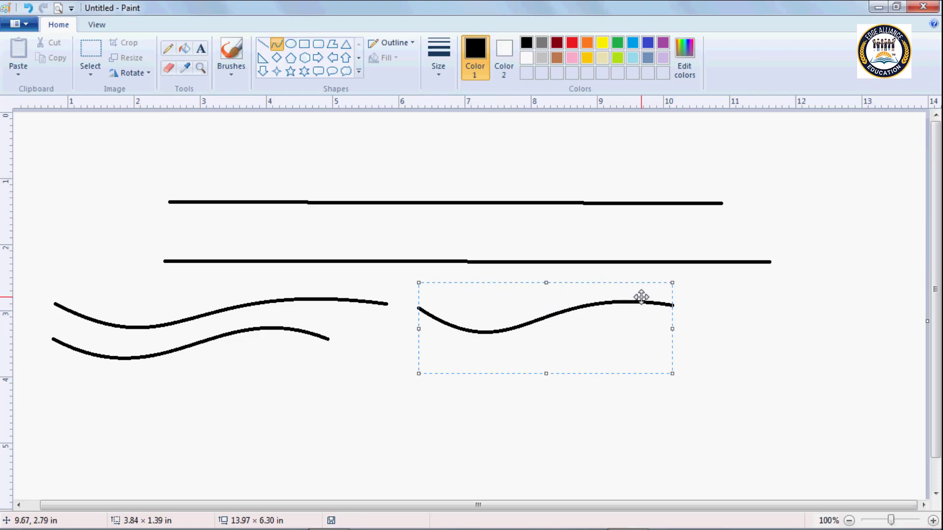
drag(608, 310, 227, 284)
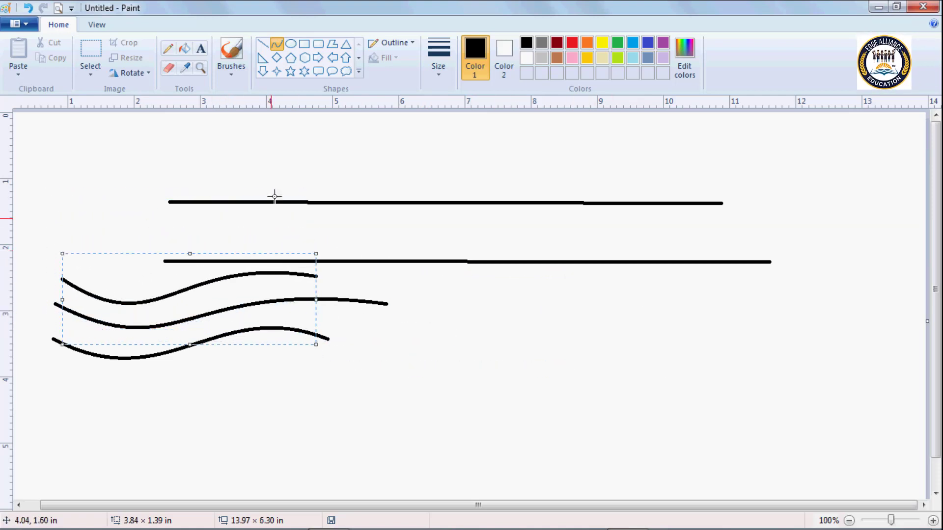
- Draw a circle about 2.48 × 2.48 in, resize it to about 2.39 × 2.50 in and move it below the three curves
click(289, 45)
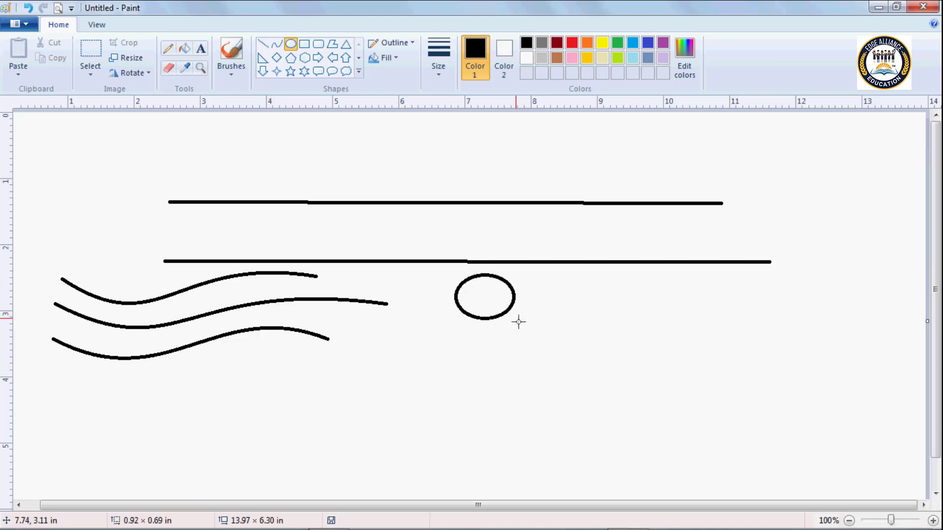
drag(518, 322, 618, 437)
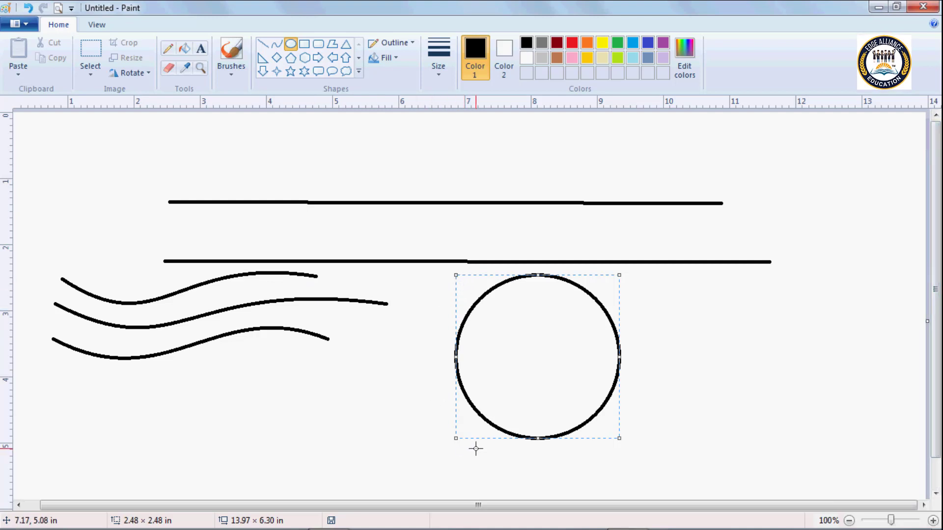
mouse_move(619, 438)
mouse_down()
mouse_move(514, 357)
mouse_move(623, 430)
mouse_move(588, 427)
mouse_move(610, 438)
mouse_up()
drag(540, 368, 427, 219)
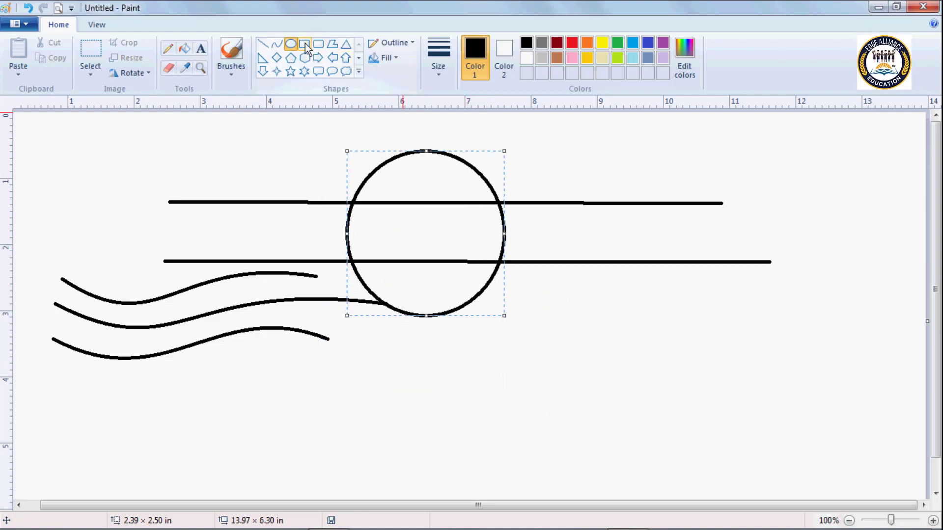
mouse_move(418, 216)
mouse_down()
mouse_move(332, 382)
mouse_move(259, 402)
mouse_up()
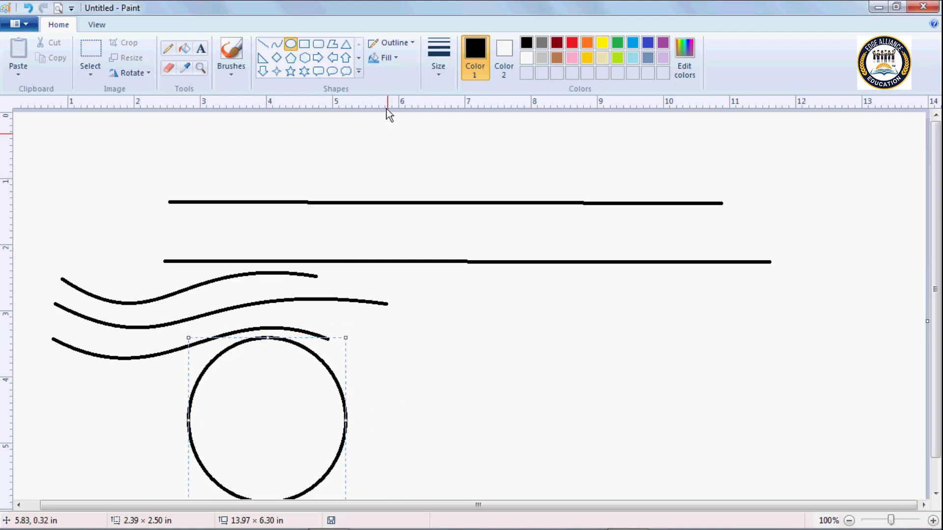
- Draw a rectangle about 3.07 × 1.94 in, resize it to about 2.79 × 1.98 in and move it just under the second straight line
click(304, 44)
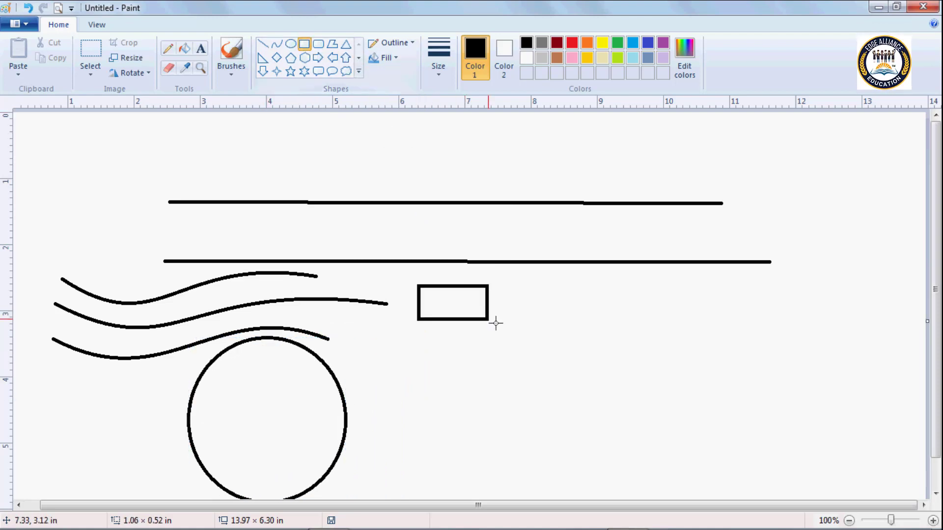
mouse_move(496, 323)
mouse_down()
mouse_move(564, 402)
mouse_move(621, 414)
mouse_up()
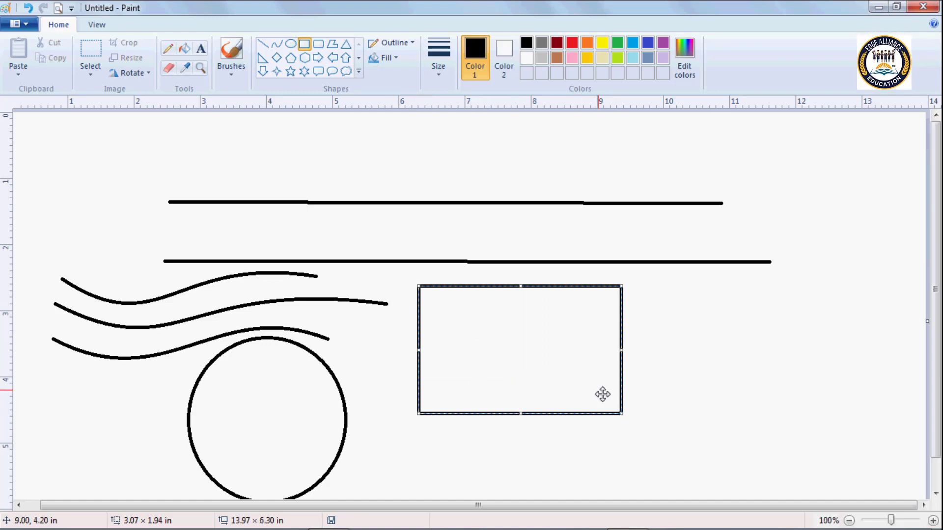
mouse_move(623, 413)
mouse_down()
mouse_move(501, 332)
mouse_move(517, 375)
mouse_move(597, 415)
mouse_move(501, 348)
mouse_move(650, 431)
mouse_move(546, 387)
mouse_move(605, 418)
mouse_up()
drag(516, 336, 491, 319)
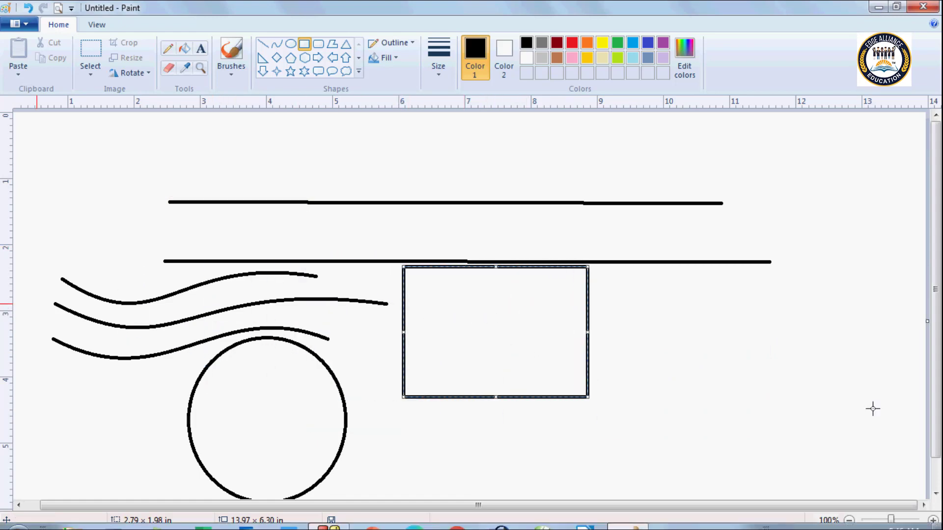
- Draw a closed zigzag polygon with five peaks, about 4.79 × 0.90 in, above the first straight line
click(358, 73)
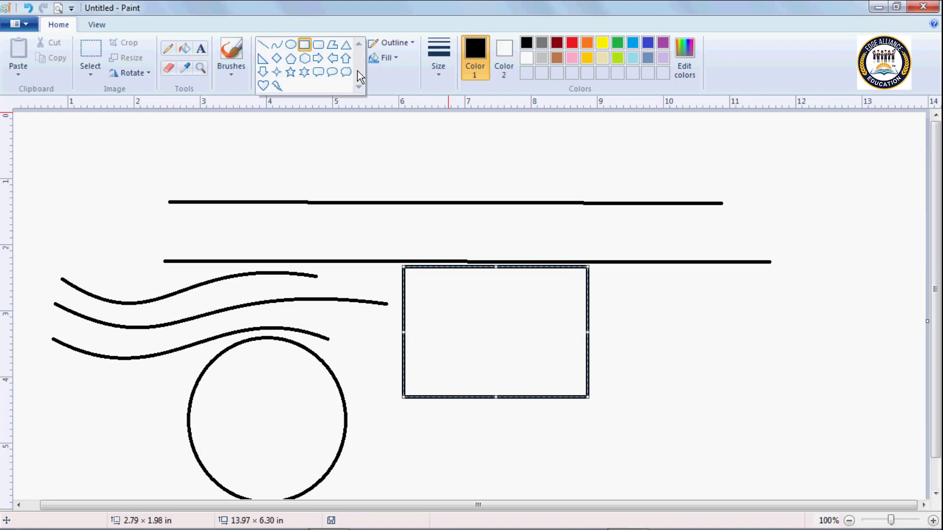
click(332, 49)
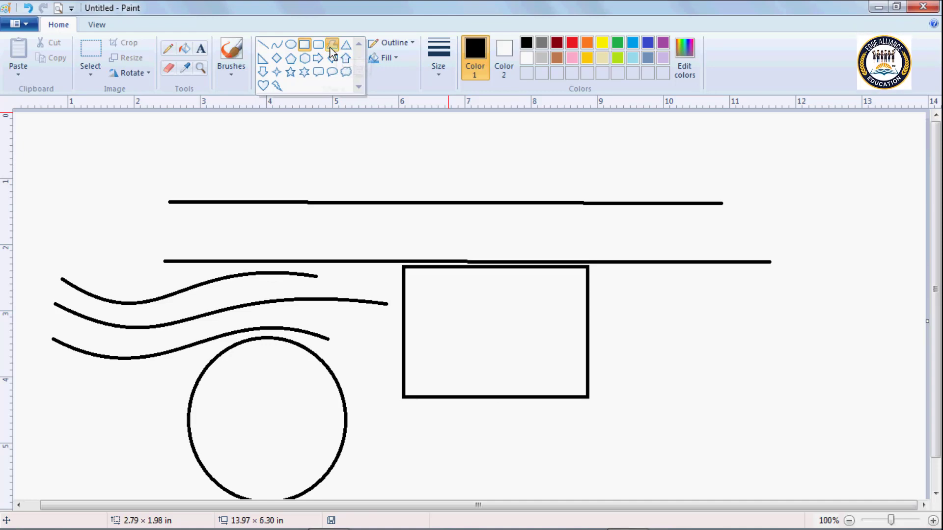
drag(343, 185, 371, 127)
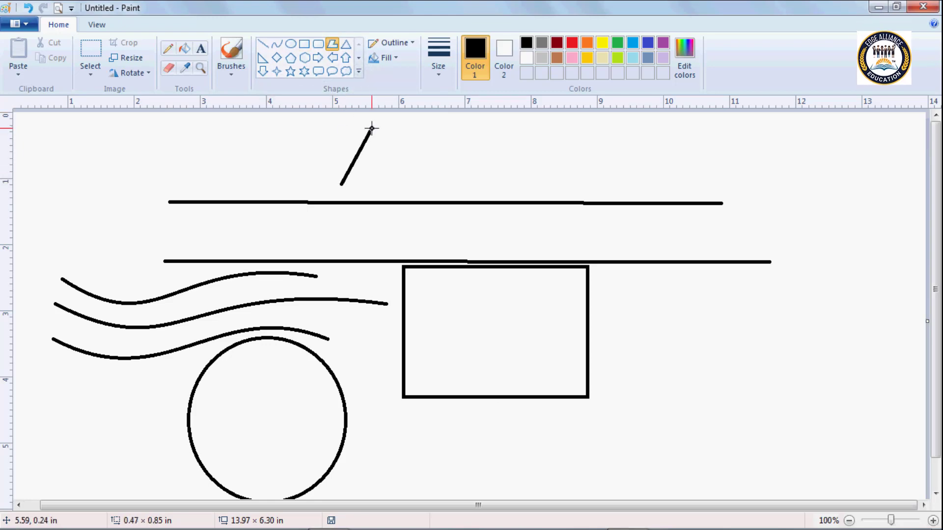
click(406, 177)
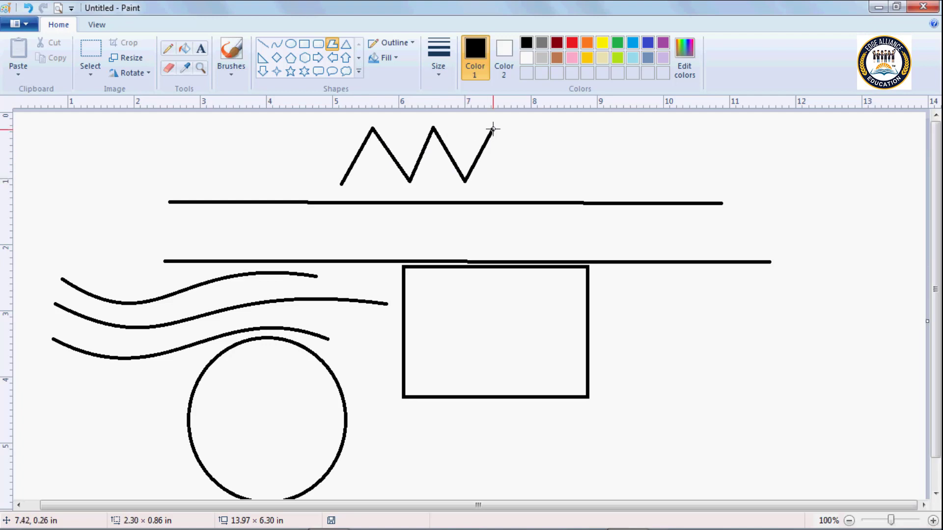
click(527, 178)
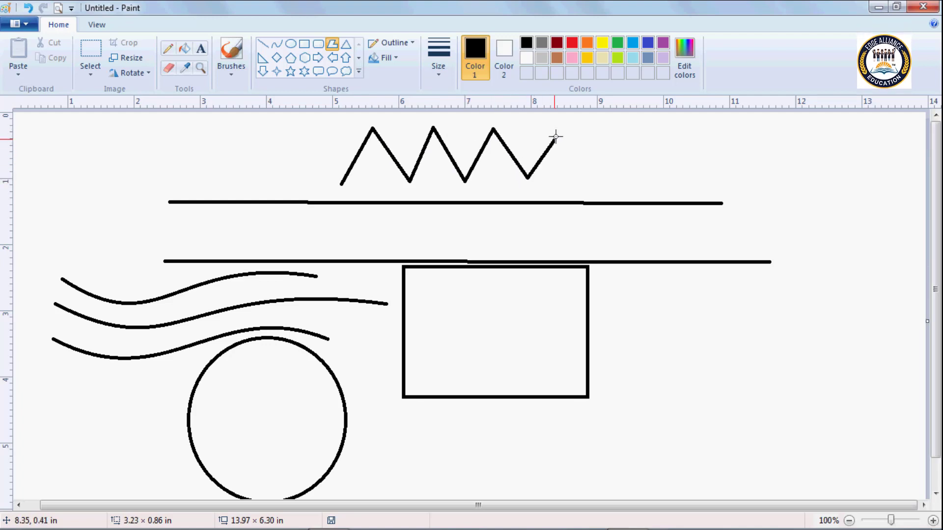
click(561, 129)
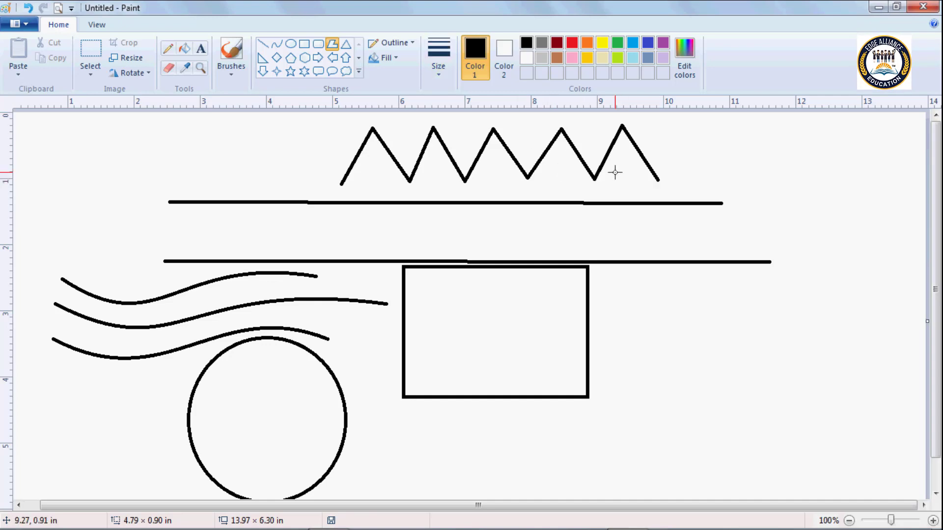
- Draw an oval about 1.72 × 1.61 in just to the right of the rectangle
click(288, 45)
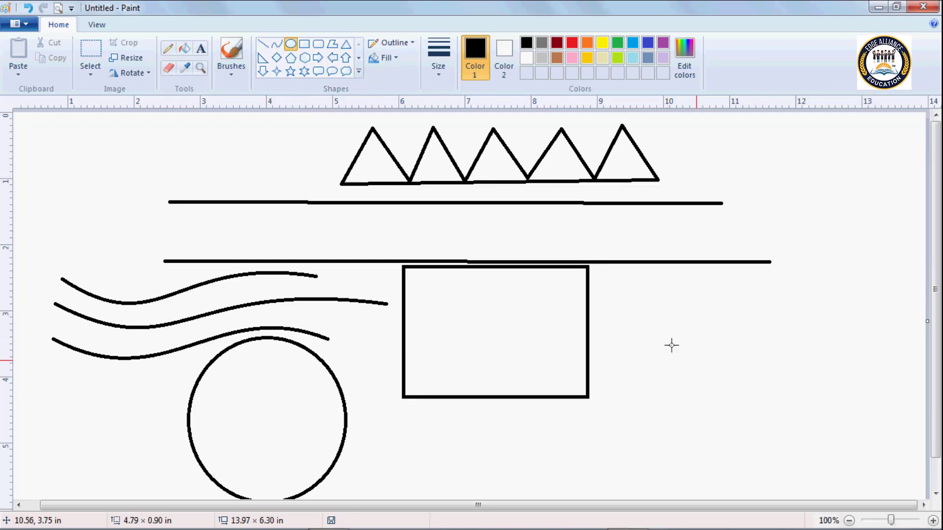
drag(618, 282, 733, 391)
- Draw a closed polygon with three slanted peaks, about 2.87 × 1.42 in, in the upper-left area of the canvas
click(332, 45)
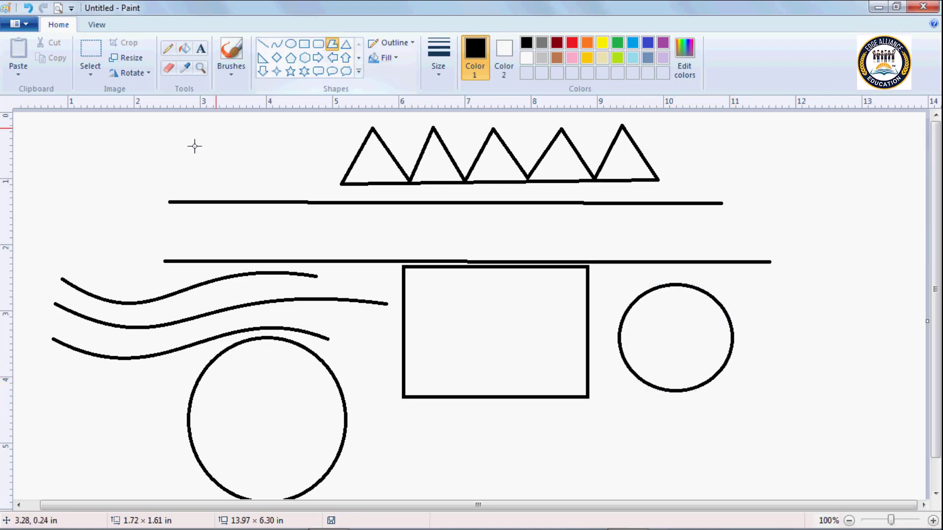
click(97, 207)
click(105, 143)
click(155, 188)
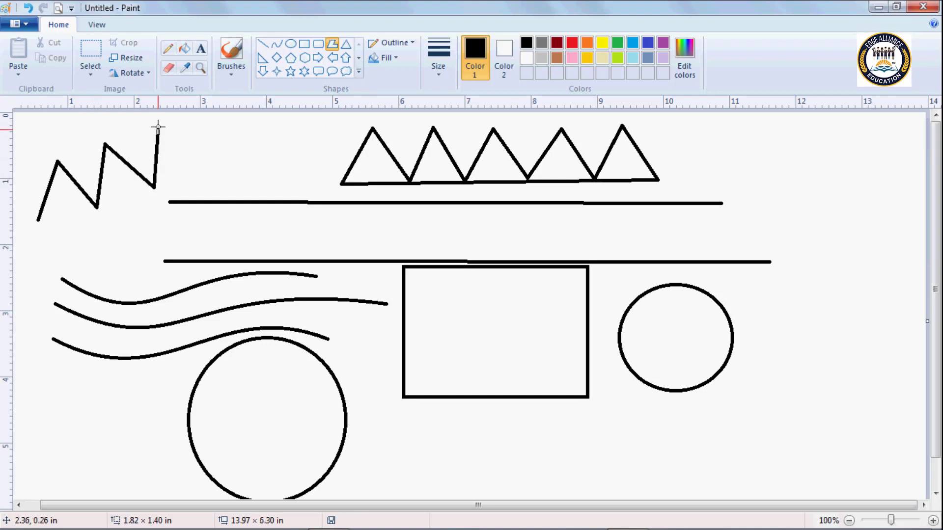
click(158, 127)
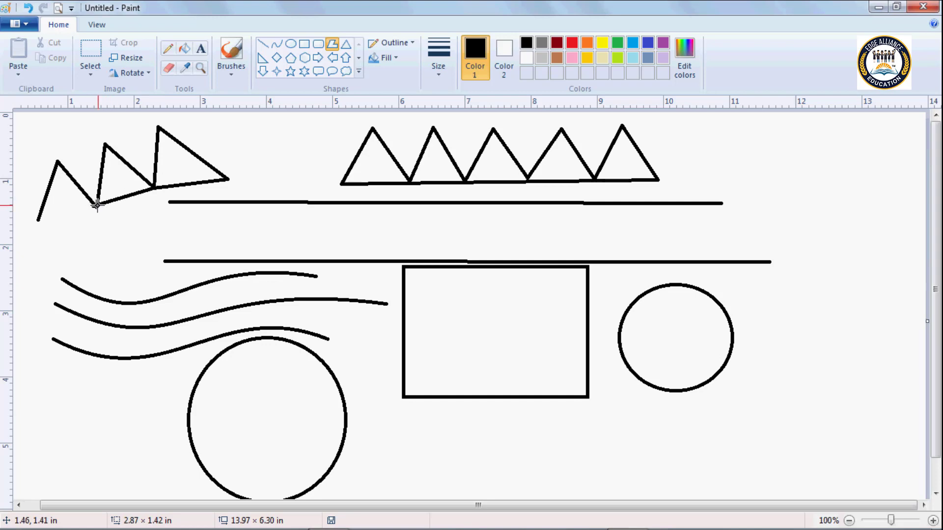
click(38, 219)
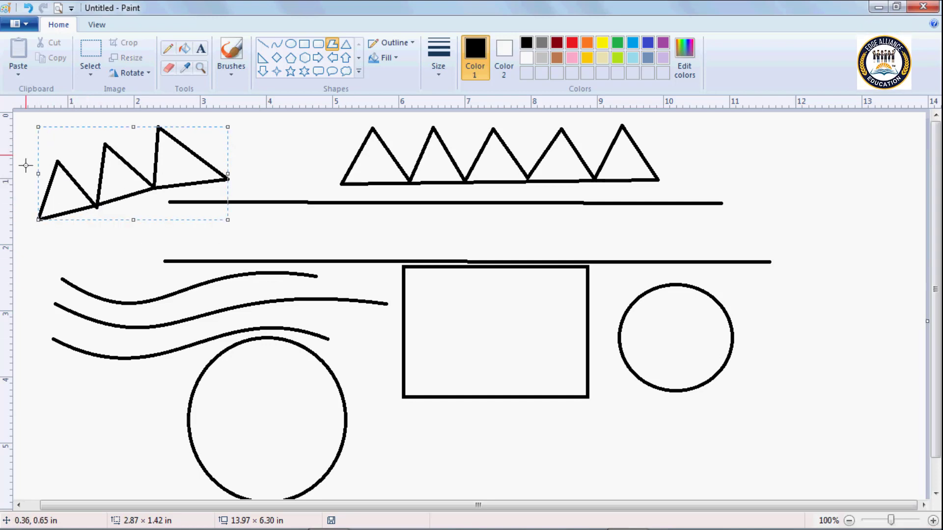
- Enlarge the three-peak polygon to about 3.32 × 1.81 in and place it over the rectangle's lower edge
drag(225, 220, 256, 245)
mouse_move(138, 169)
mouse_down()
mouse_move(641, 313)
mouse_move(697, 218)
mouse_move(304, 275)
mouse_move(565, 297)
mouse_move(712, 221)
mouse_move(708, 396)
mouse_move(558, 416)
mouse_move(568, 407)
mouse_up()
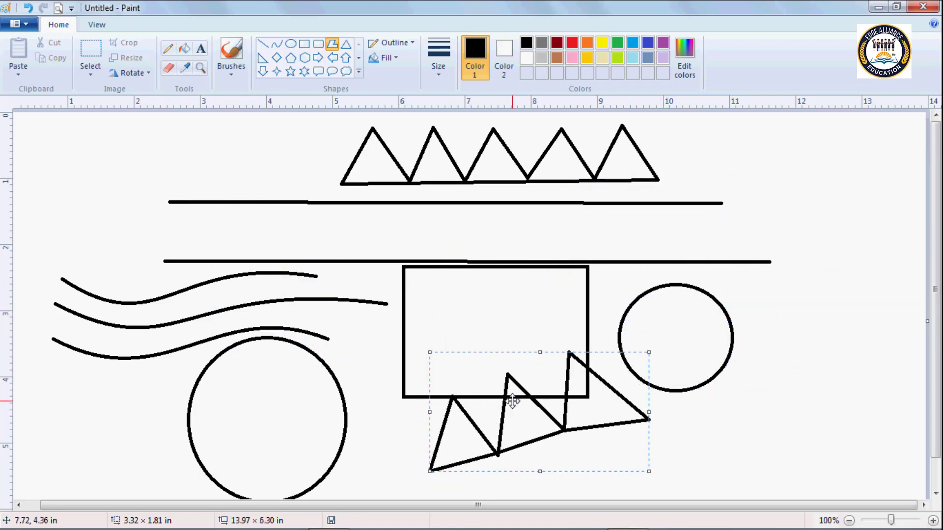
click(600, 243)
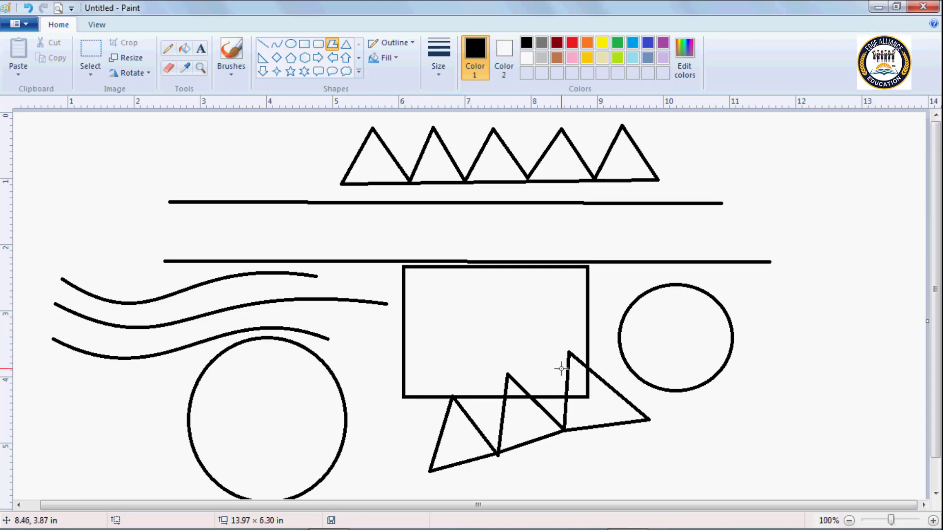
- Select the whole drawing, shift it slightly downward and delete it to clear the canvas
key(ctrl+a)
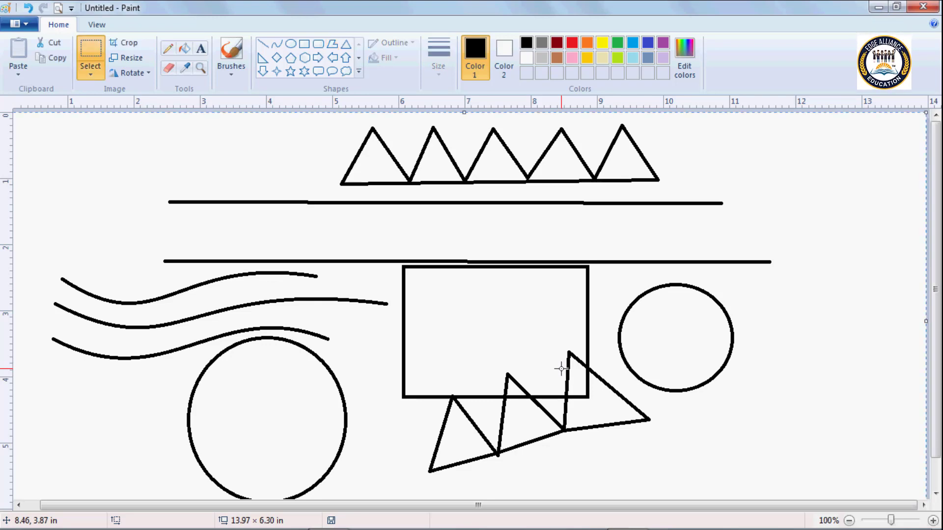
drag(201, 209, 358, 261)
drag(435, 263, 361, 249)
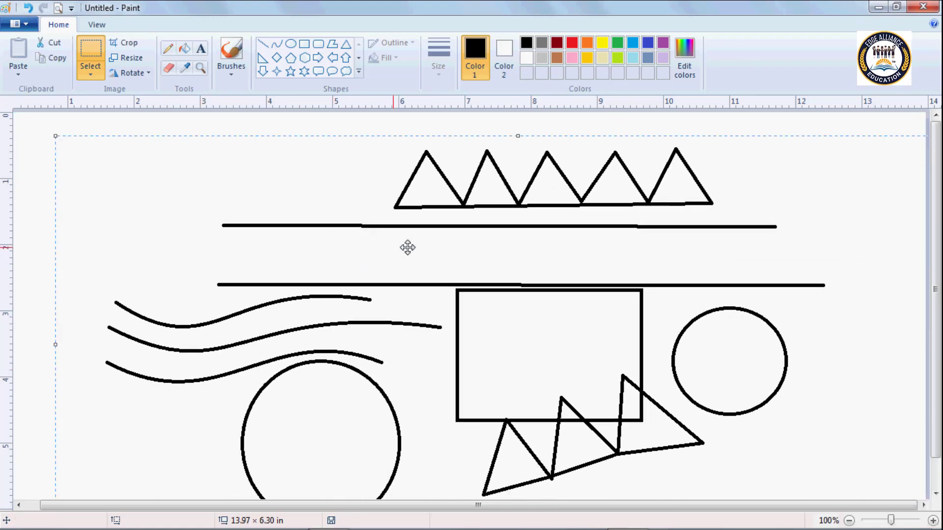
drag(457, 248, 407, 246)
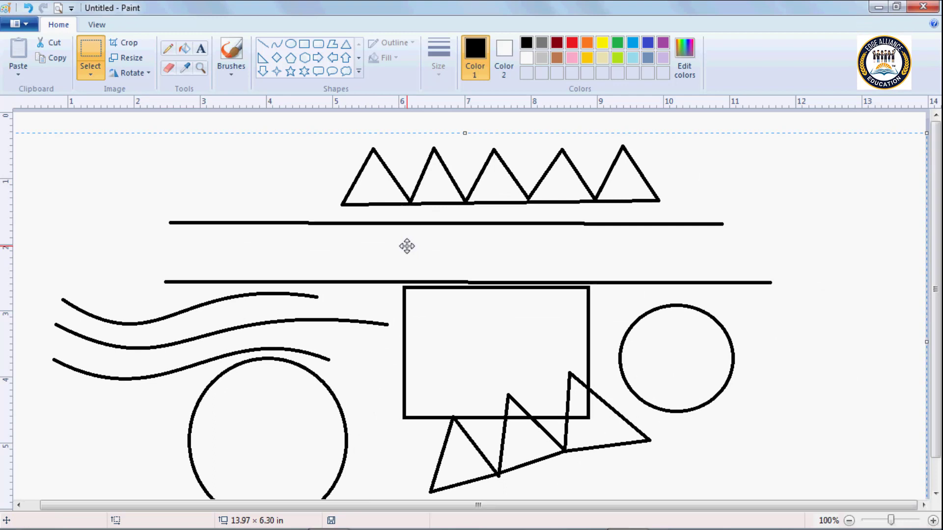
key(Delete)
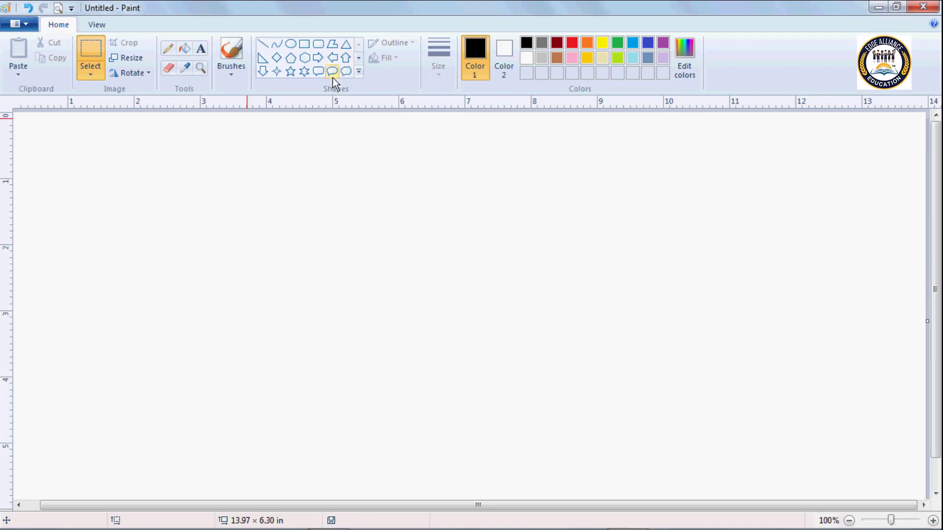
- Draw an oval about 2.93 × 2.79 in, enlarge it to about 3.05 × 2.87 in and move it slightly down and left
click(288, 44)
drag(251, 156, 446, 341)
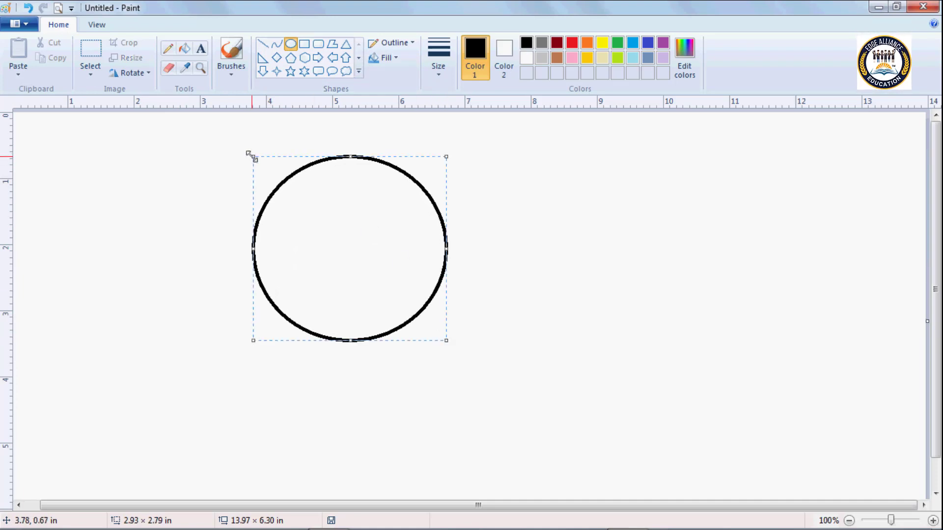
mouse_move(447, 339)
mouse_down()
mouse_move(331, 244)
mouse_move(417, 308)
mouse_move(399, 286)
mouse_move(403, 307)
mouse_move(449, 344)
mouse_up()
drag(351, 251, 310, 275)
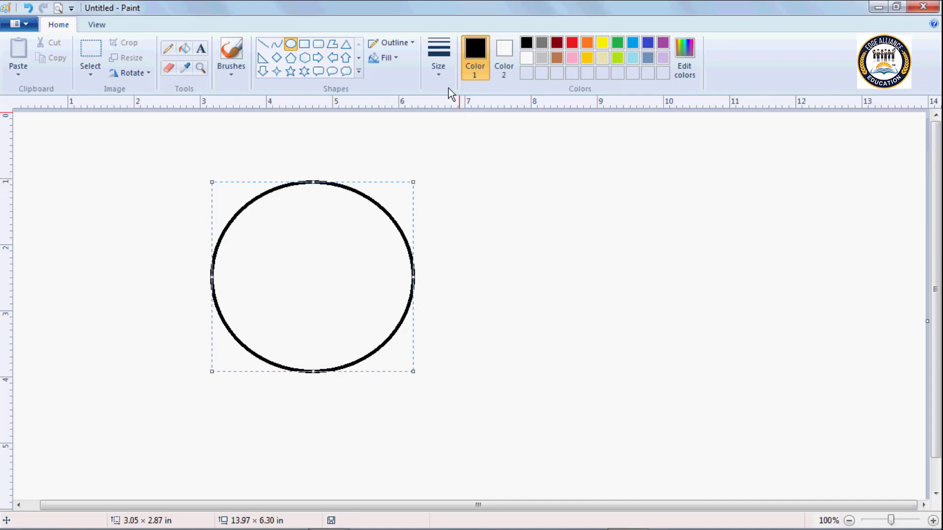
- Set the oval's outline to the thickest preset line size
click(438, 76)
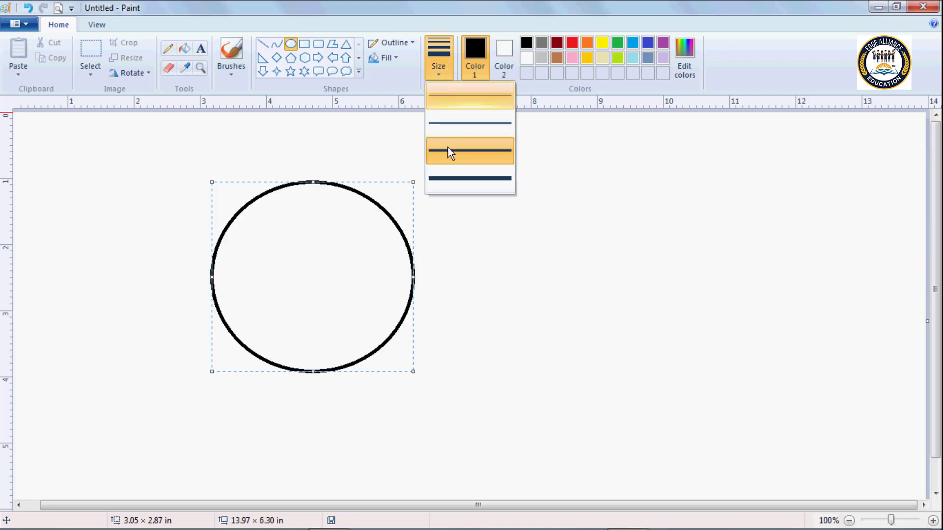
click(449, 180)
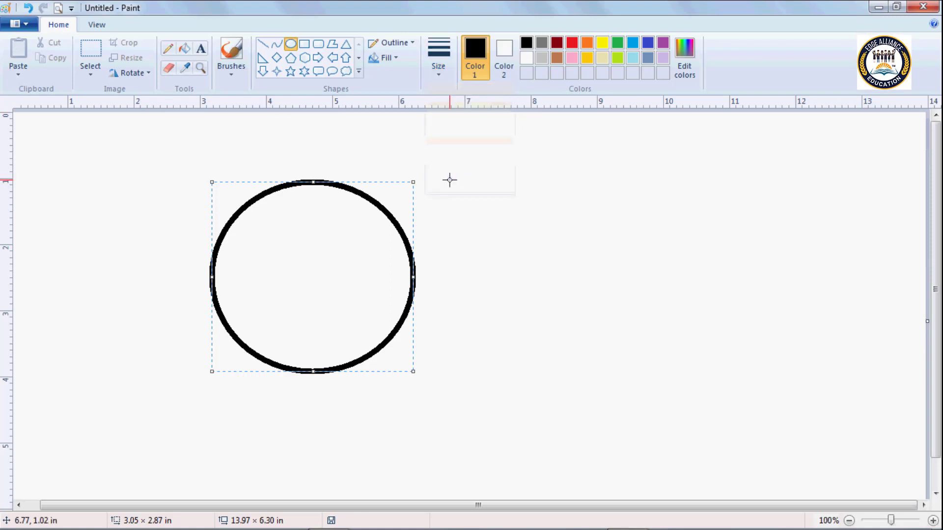
click(441, 73)
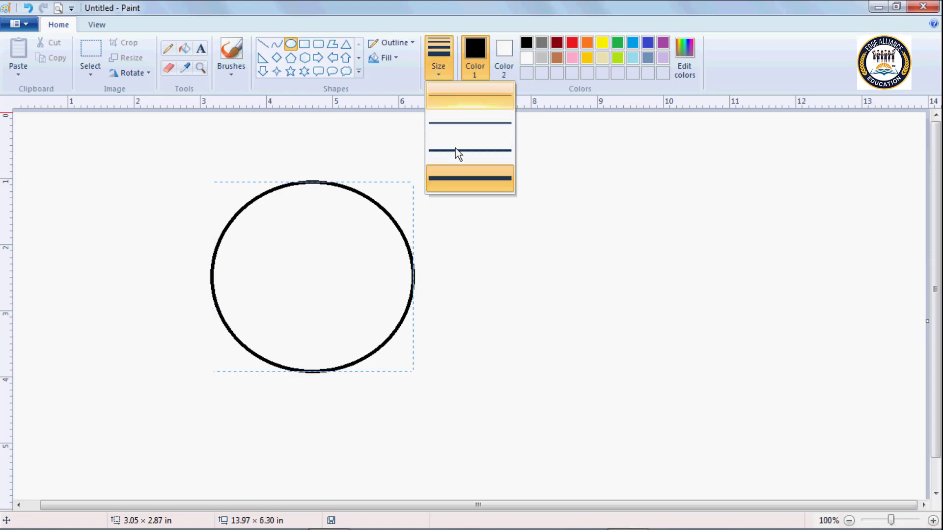
click(455, 179)
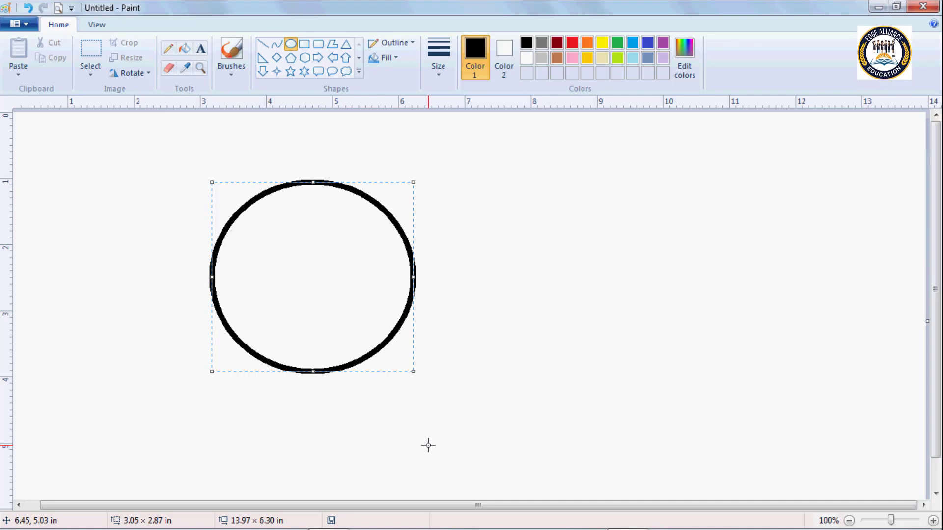
- Thicken the selected oval's outline step by step well beyond the thickest preset
key(ctrl+plus)
key(ctrl+plus)
key(ctrl+plus)
key(ctrl+plus)
key(ctrl+plus)
key(ctrl+plus)
key(ctrl+plus)
key(ctrl+plus)
key(ctrl+plus)
key(ctrl+plus)
key(ctrl+plus)
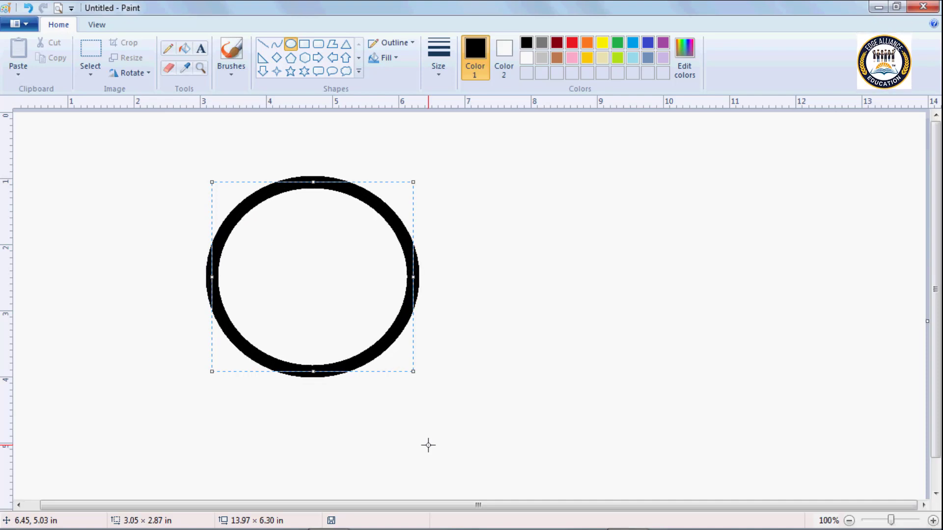
key(ctrl+plus)
key(ctrl+plus)
key(ctrl+plus)
key(ctrl+plus)
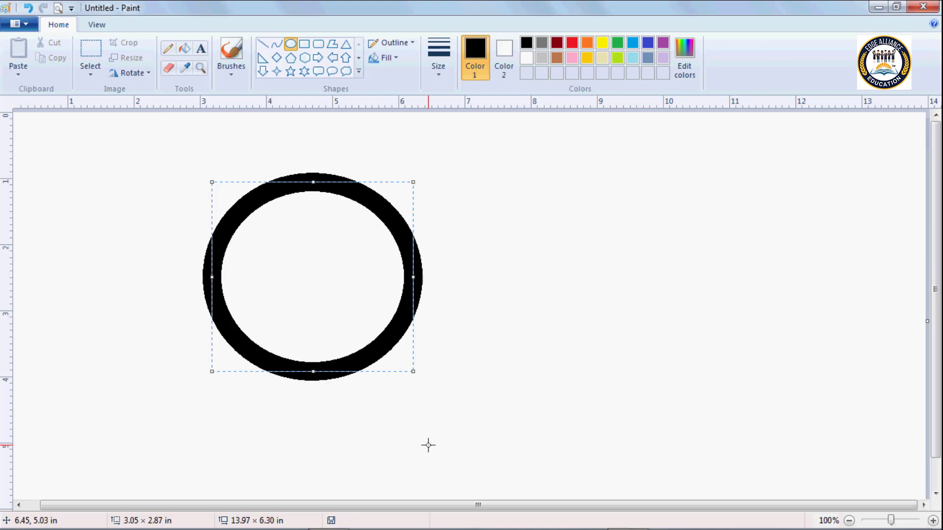
key(ctrl+plus)
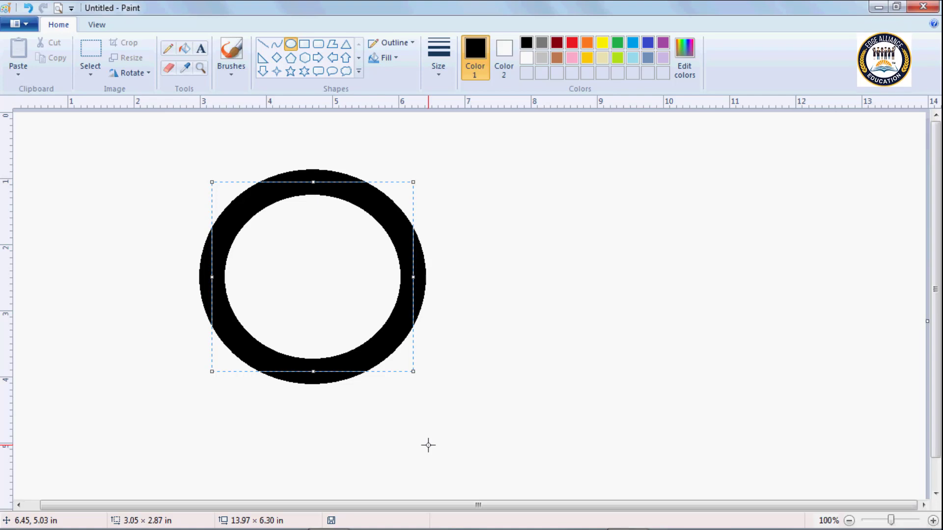
- Reduce the selected oval's outline thickness step by step to a much thinner line
key(ctrl+minus)
key(ctrl+minus)
key(ctrl+minus)
key(ctrl+minus)
key(ctrl+minus)
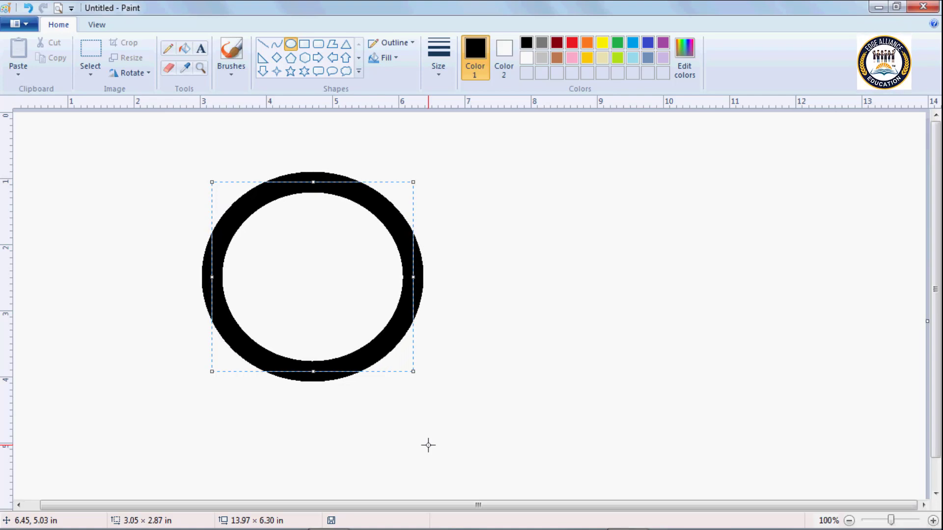
key(ctrl+minus)
key(ctrl+minus)
key(ctrl+minus)
key(ctrl+minus)
key(ctrl+minus)
key(ctrl+minus)
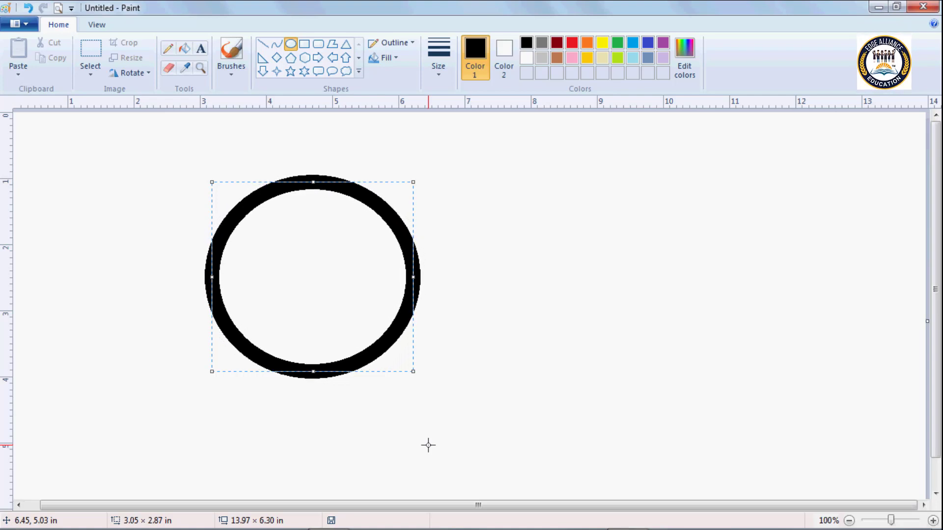
key(ctrl+minus)
key(ctrl+minus)
key(ctrl+minus)
key(ctrl+minus)
key(ctrl+minus)
key(ctrl+minus)
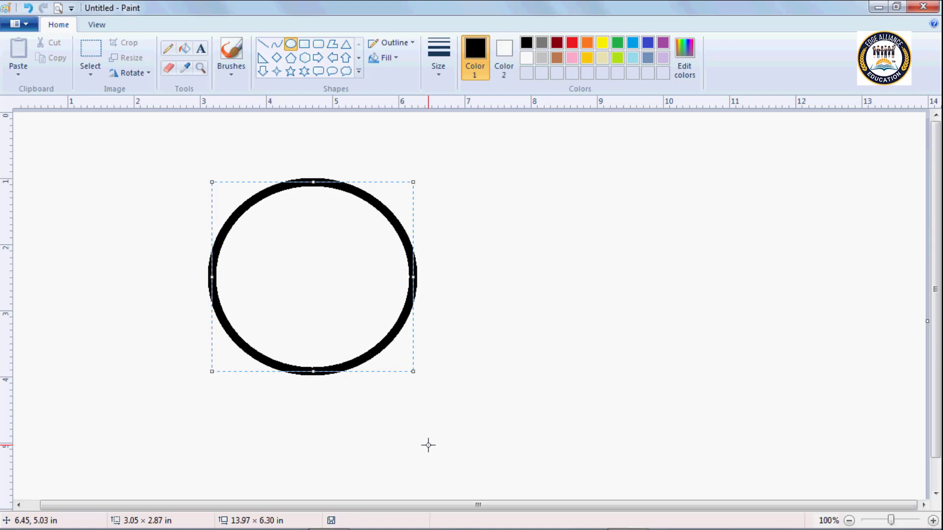
key(ctrl+minus)
key(ctrl+minus)
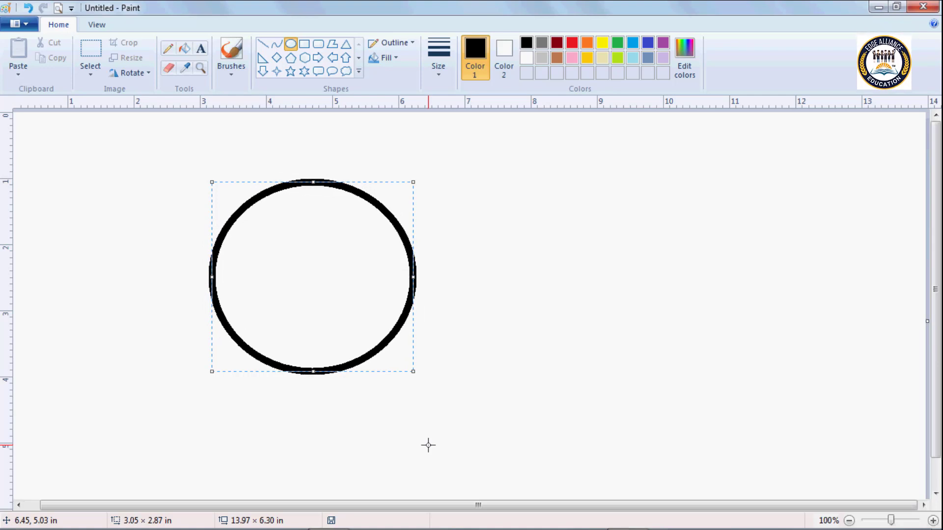
- Thicken the oval's outline again in small steps and reduce it slightly to a medium-heavy line
key(ctrl+plus)
key(ctrl+plus)
key(ctrl+plus)
key(ctrl+plus)
key(ctrl+plus)
key(ctrl+plus)
key(ctrl+plus)
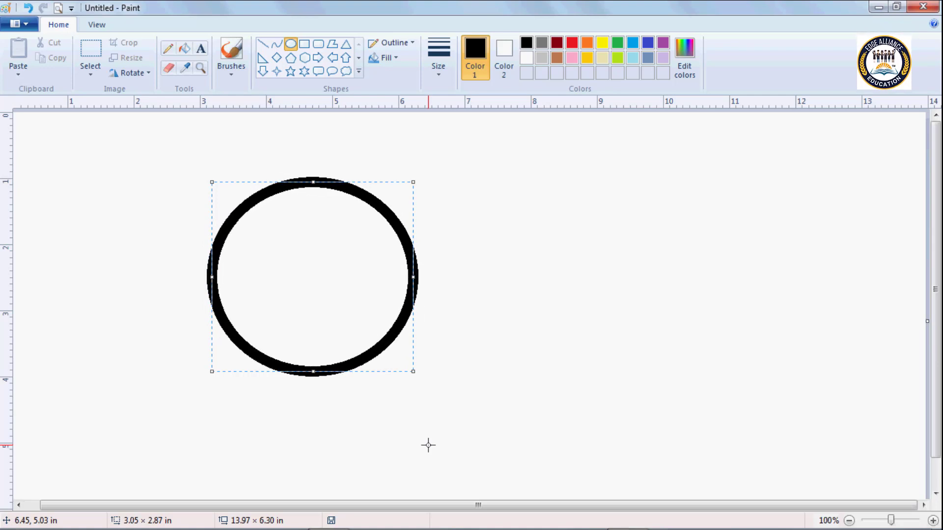
key(ctrl+plus)
key(ctrl+plus)
key(ctrl+plus)
key(ctrl+plus)
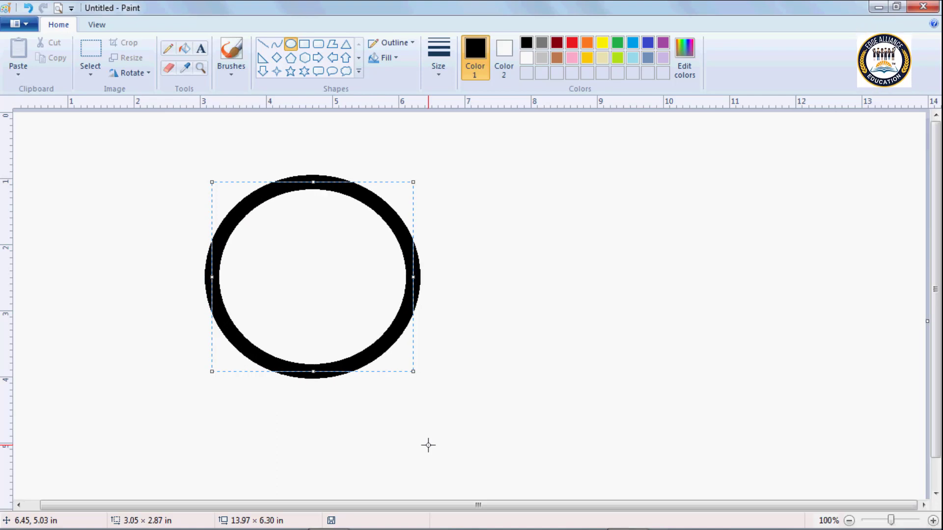
key(ctrl+minus)
key(ctrl+minus)
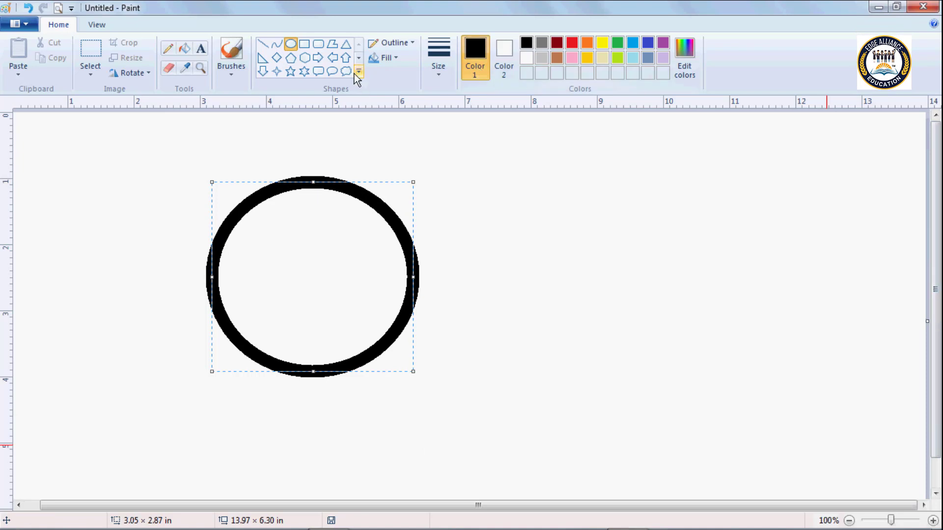
- Draw a rounded rectangular callout about 3.03 × 2.55 in to the right of the oval
click(319, 71)
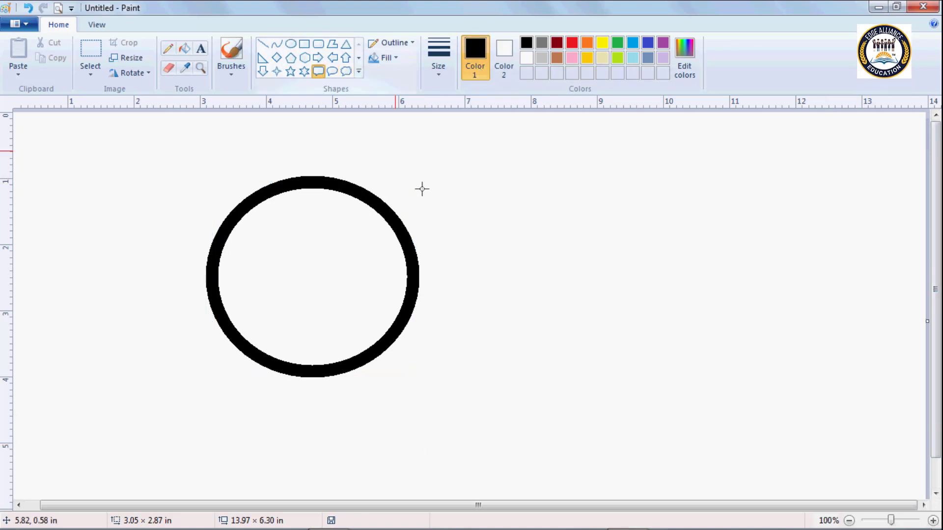
drag(497, 186, 703, 360)
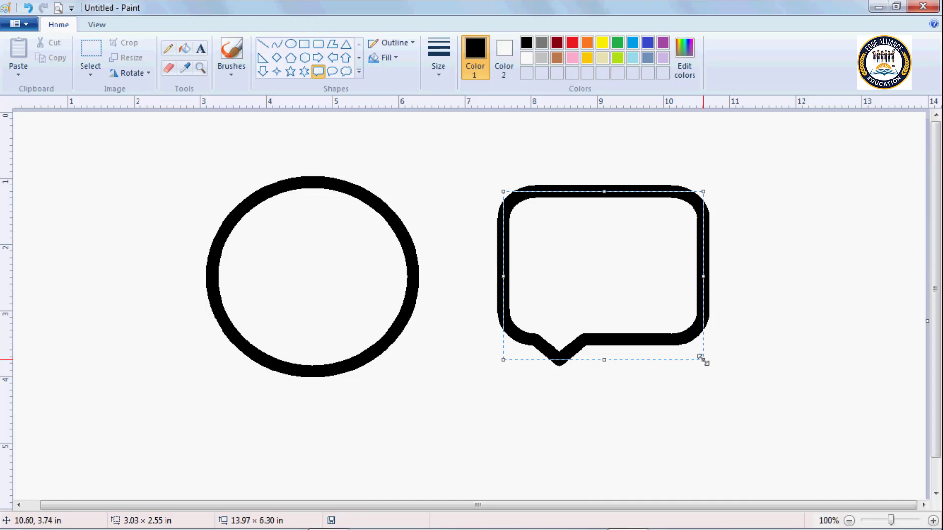
- Thicken the selected callout's outline in small steps, and reduce it again to a medium-heavy line
key(ctrl+plus)
key(ctrl+plus)
key(ctrl+plus)
key(ctrl+plus)
key(ctrl+plus)
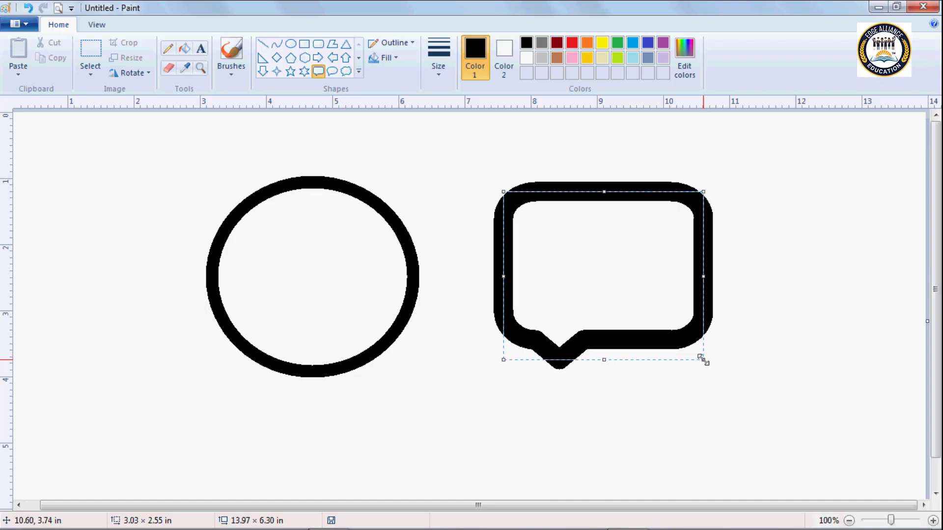
key(ctrl+minus)
key(ctrl+minus)
key(ctrl+minus)
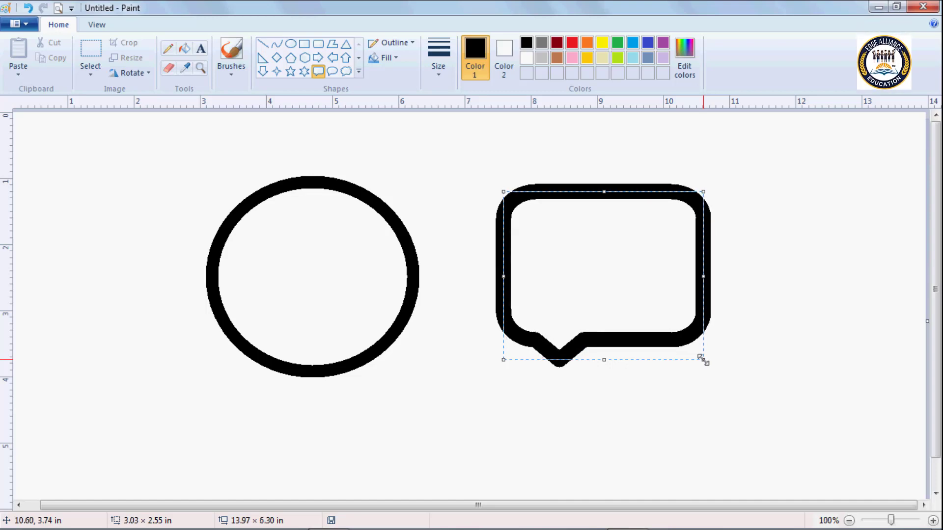
key(ctrl+minus)
key(ctrl+minus)
key(ctrl+minus)
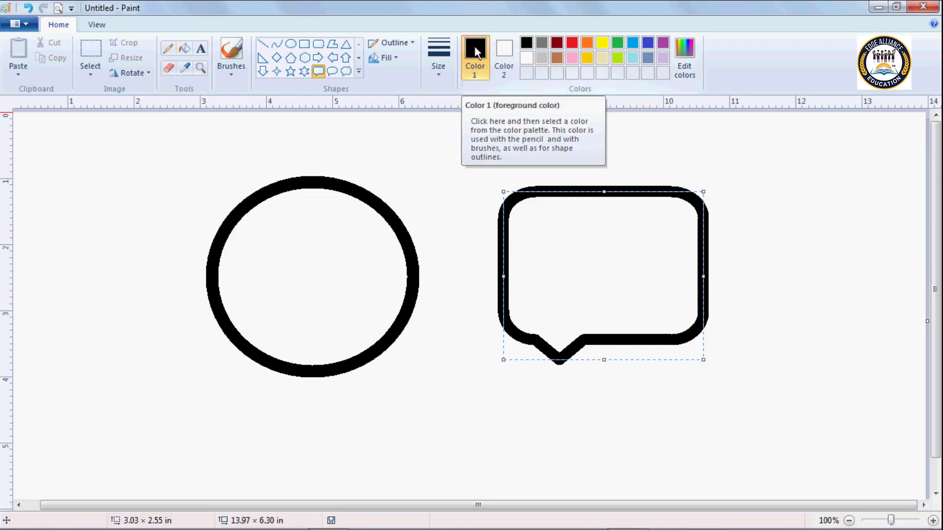
- Cycle the callout's outline through red, orange, yellow, green and blue shades, settle on gold, and deselect the shape
click(572, 43)
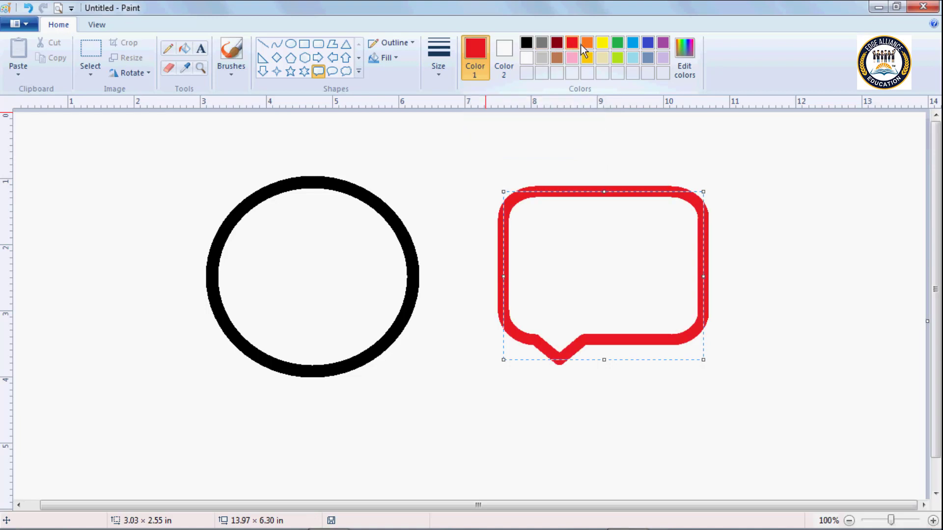
click(587, 45)
click(606, 43)
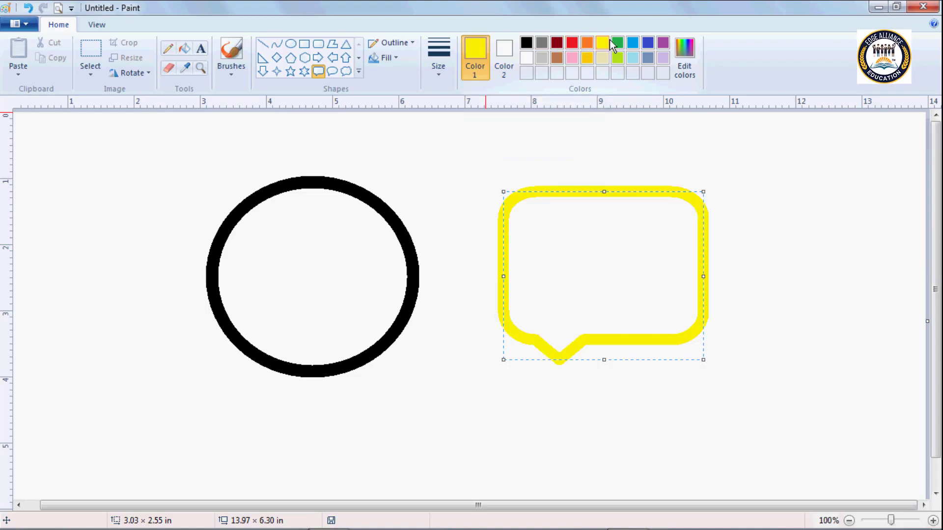
click(617, 44)
click(632, 45)
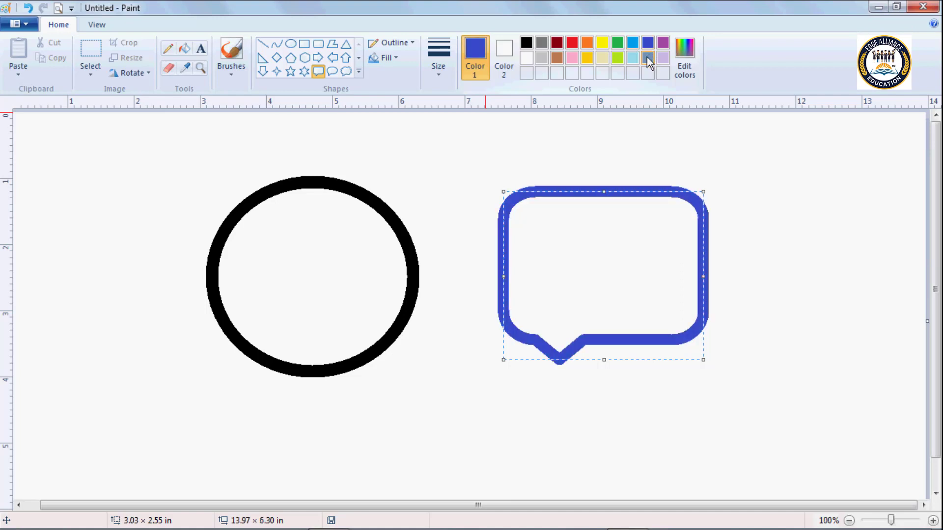
click(646, 57)
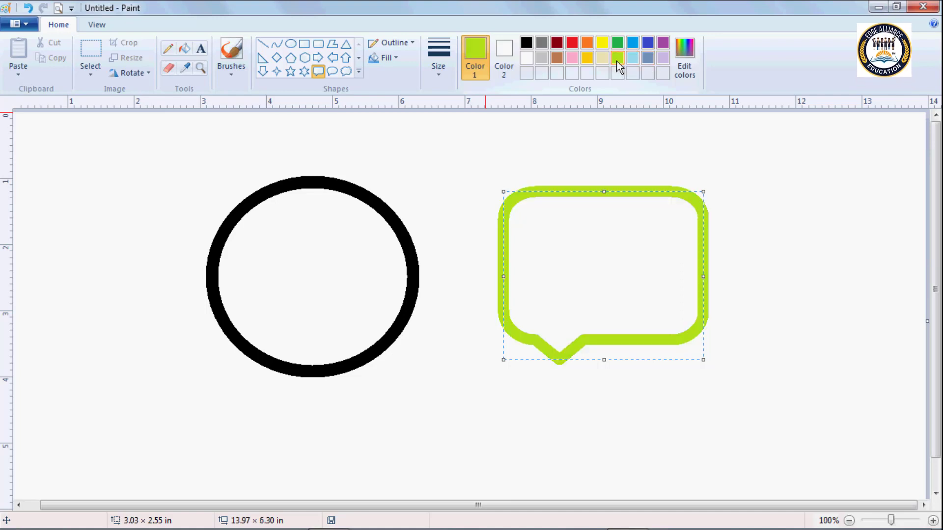
click(587, 58)
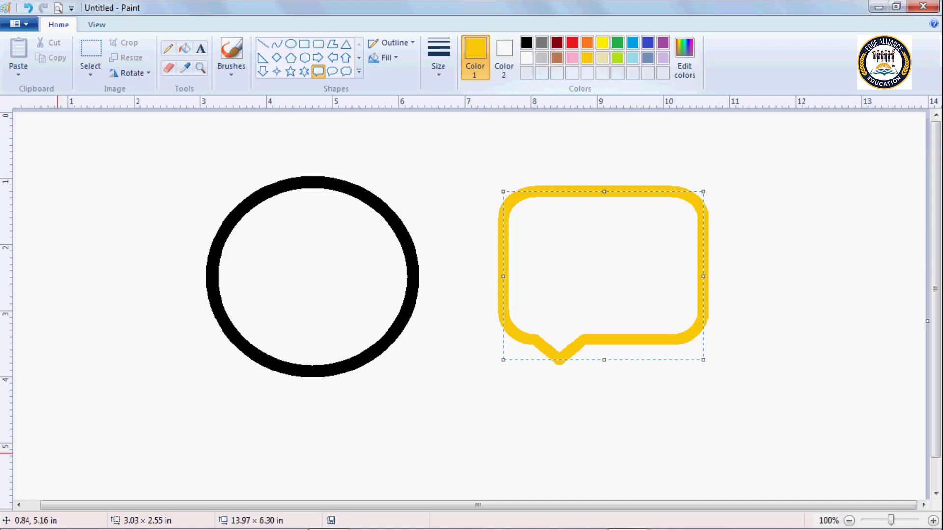
click(410, 146)
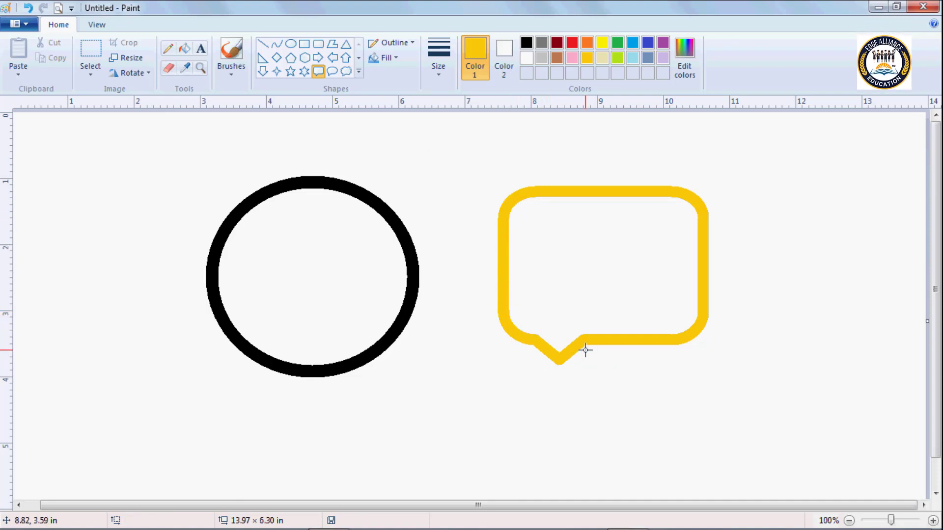
- Try to recolour the deselected callout by picking several foreground colours such as red, yellow, green and blue
click(569, 43)
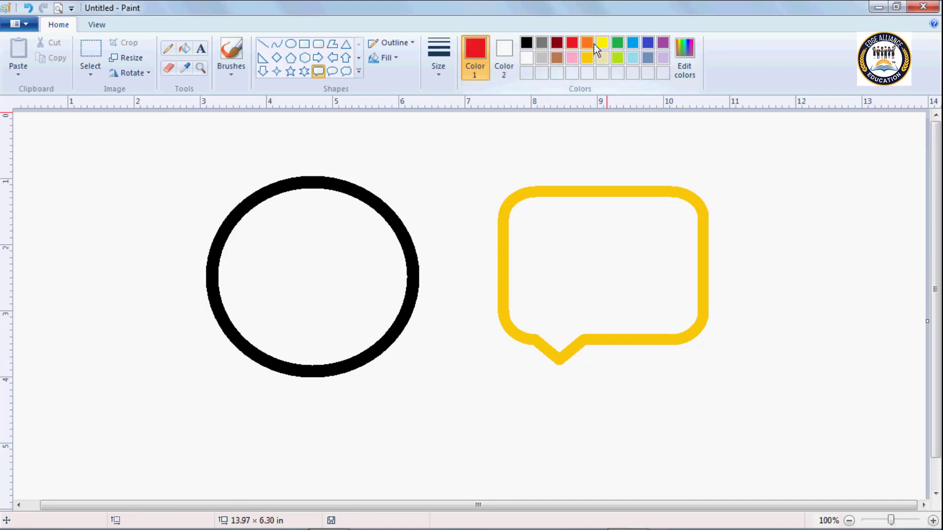
click(604, 43)
click(621, 45)
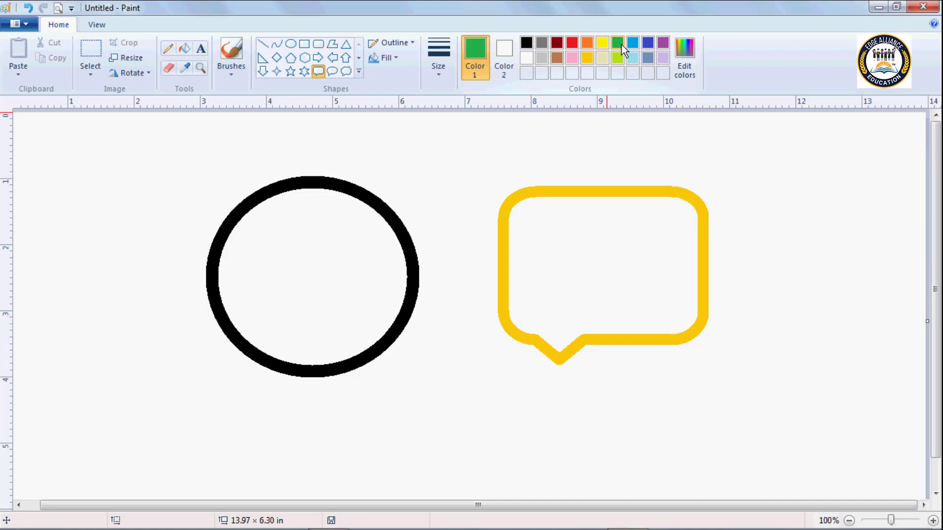
click(632, 45)
click(634, 58)
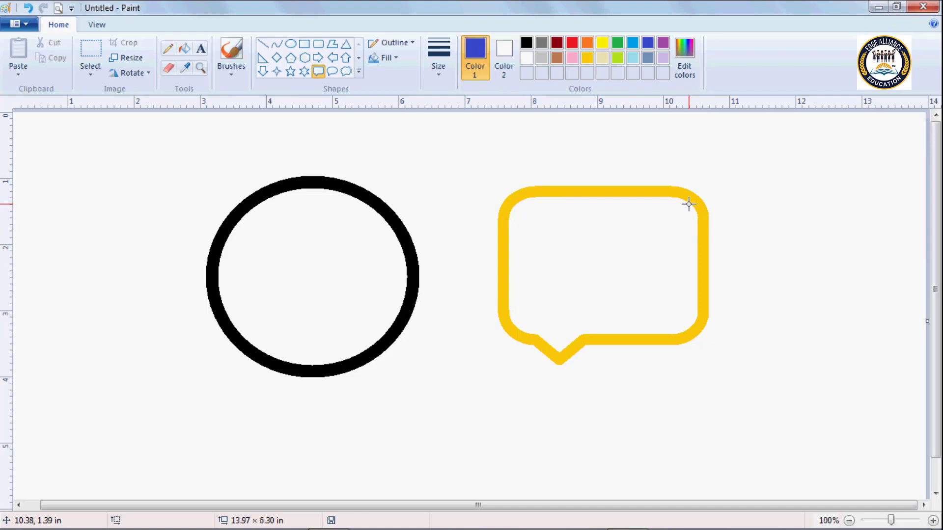
click(560, 44)
click(577, 43)
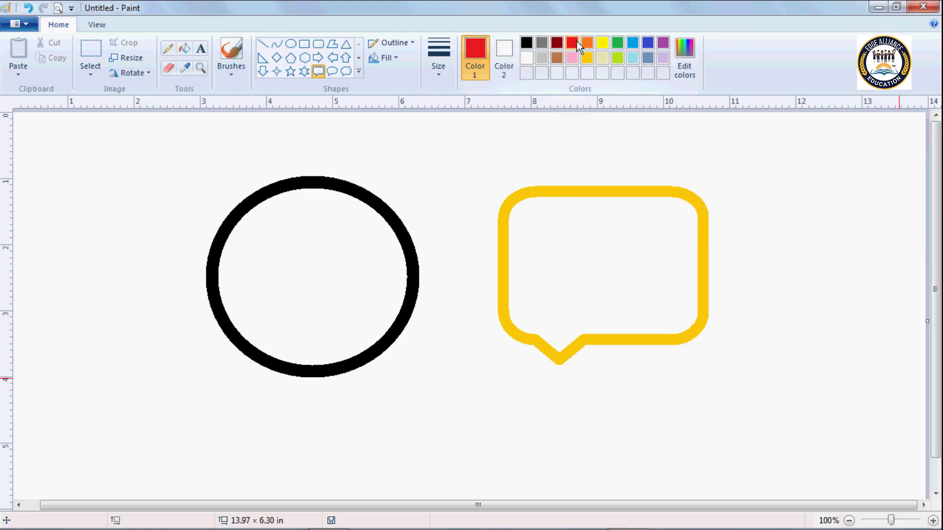
click(592, 42)
click(617, 42)
click(647, 43)
click(632, 43)
- Draw a hexagon about 2.57 × 2.58 in with a green outline to the left of the oval
click(617, 43)
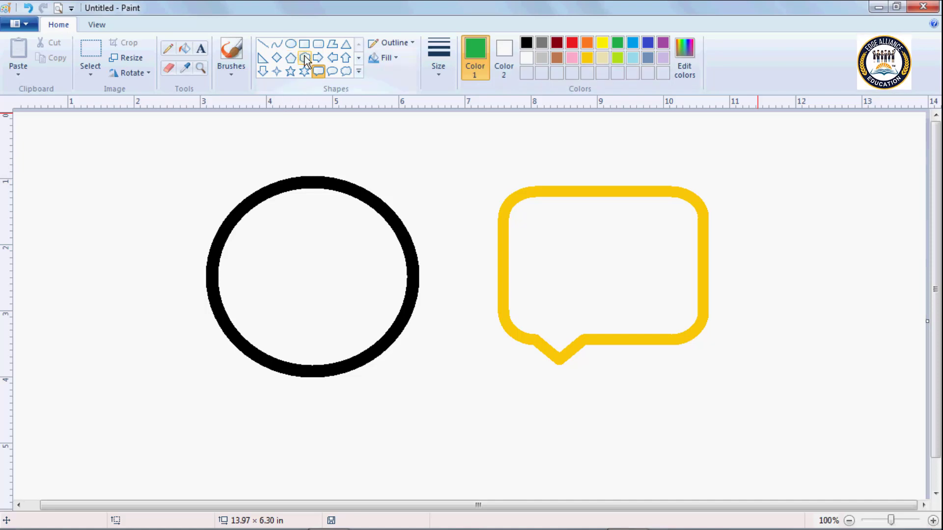
drag(33, 198, 38, 202)
mouse_move(184, 266)
mouse_down()
mouse_move(181, 355)
mouse_move(204, 370)
mouse_up()
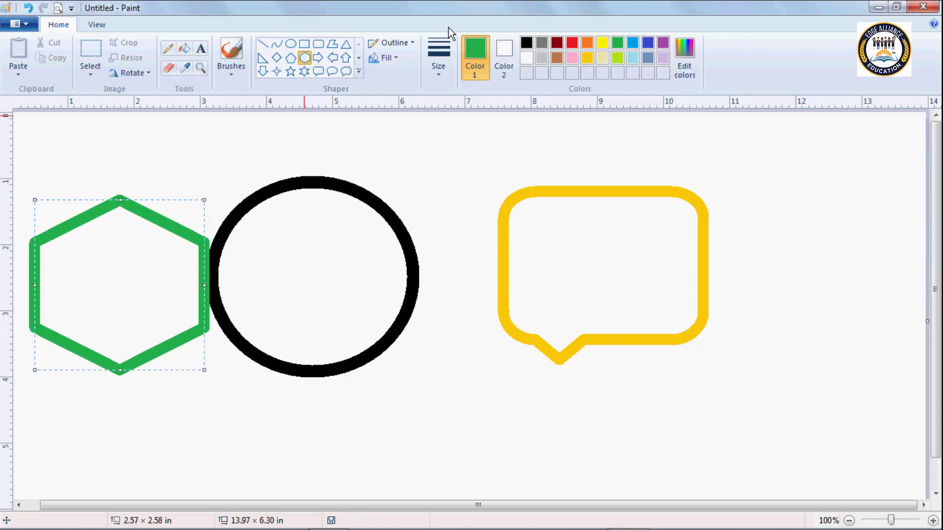
- Cycle the hexagon's outline through orange, green, light blue, lime and brown, and settle on dark red
click(557, 43)
click(586, 43)
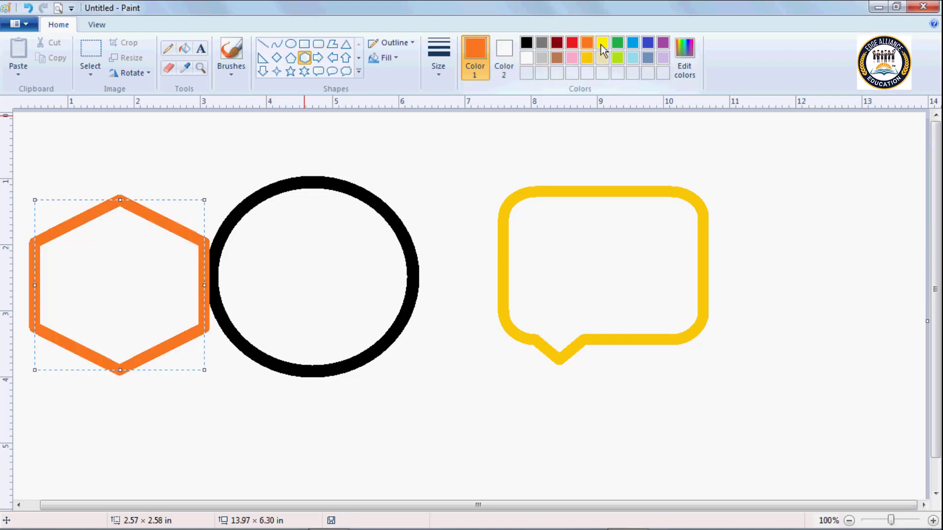
click(618, 43)
click(661, 43)
click(635, 44)
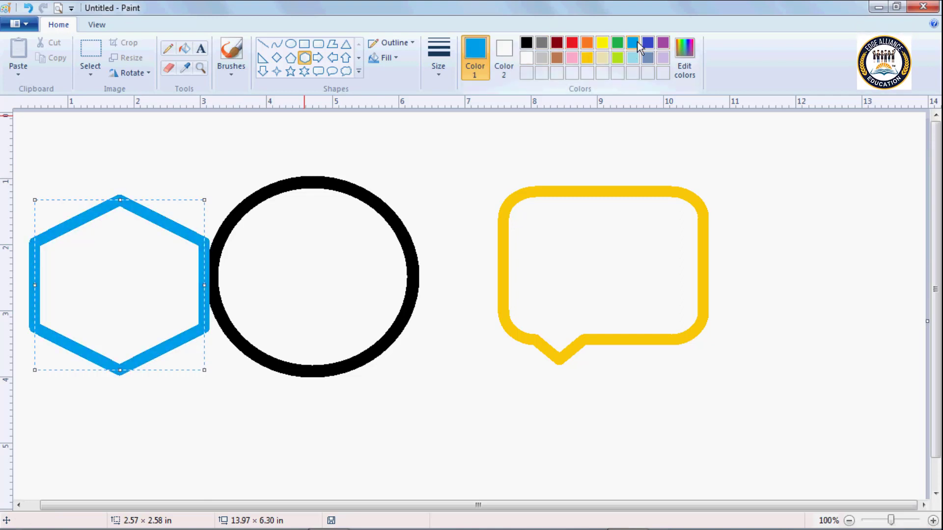
click(618, 56)
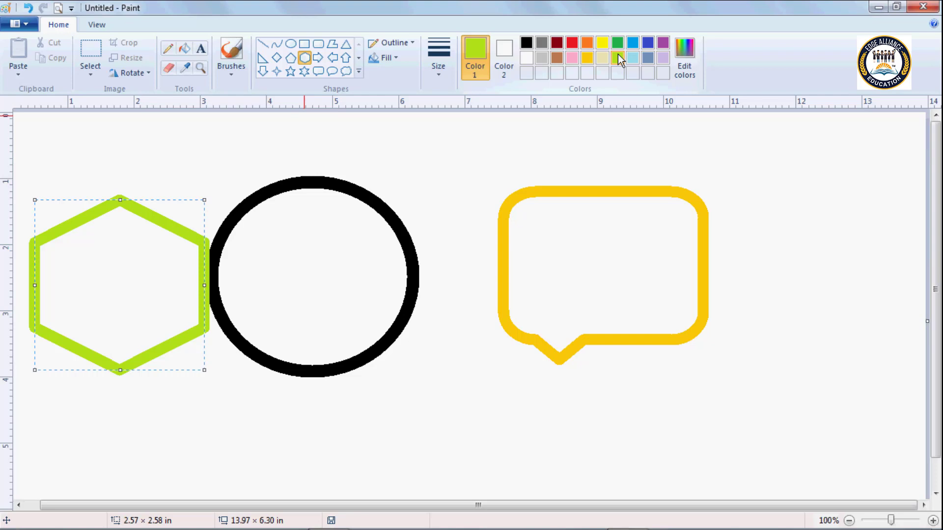
click(587, 57)
click(556, 57)
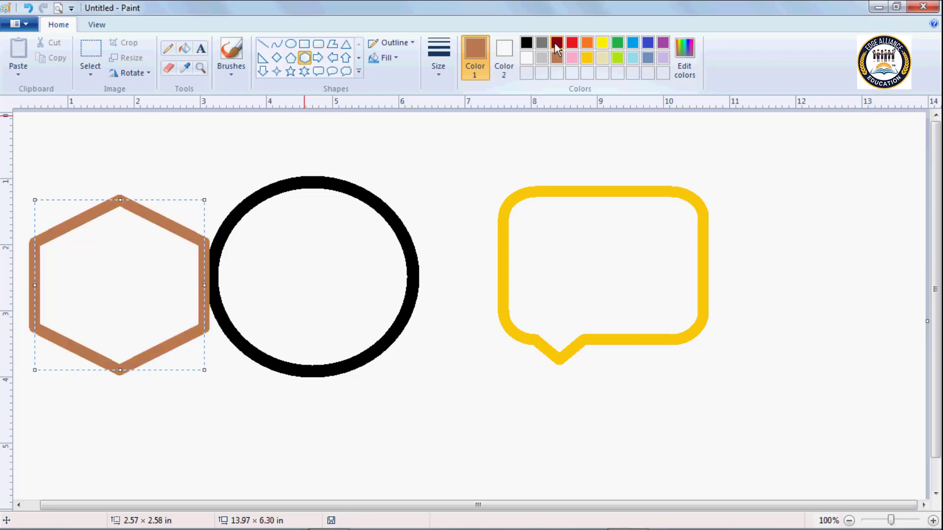
click(556, 43)
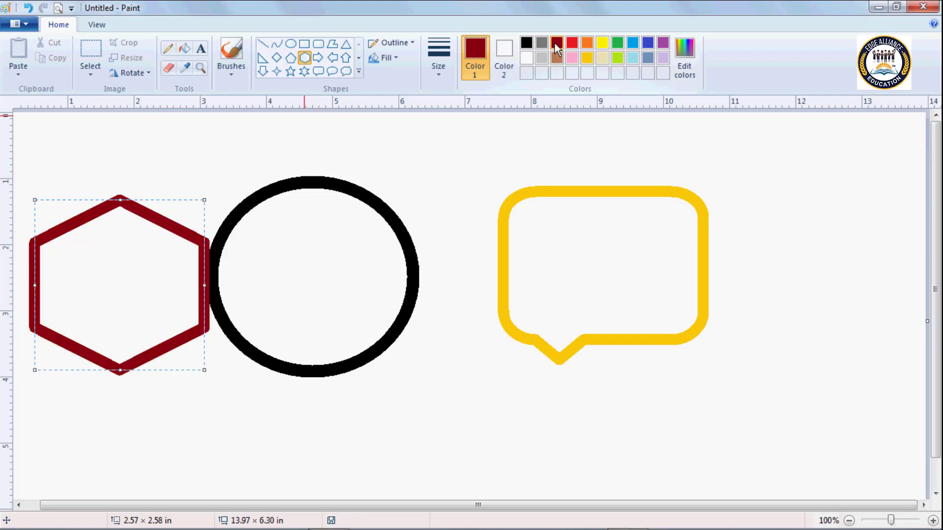
- Thicken the selected hexagon's outline step by step to a very heavy line
key(ctrl+plus)
key(ctrl+plus)
key(ctrl+plus)
key(ctrl+plus)
key(ctrl+plus)
key(ctrl+plus)
key(ctrl+plus)
key(ctrl+plus)
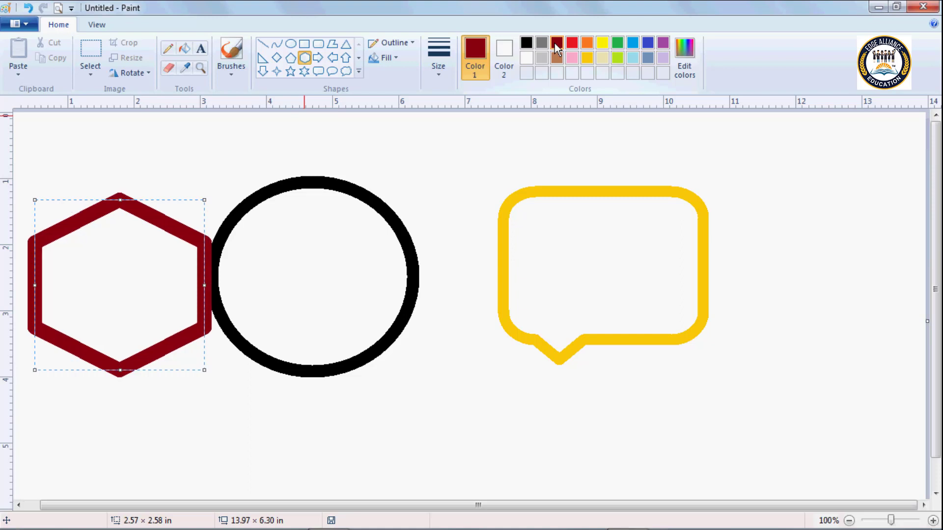
key(ctrl+plus)
key(ctrl+plus)
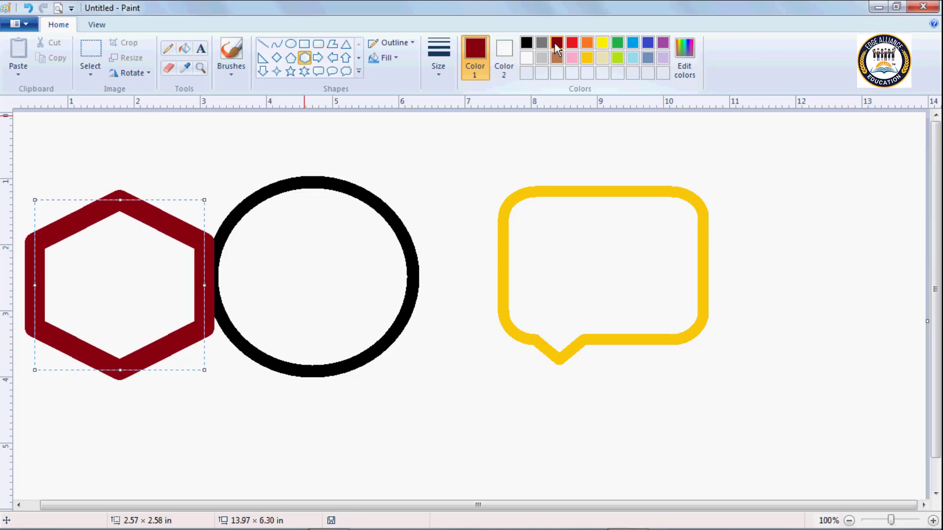
- Reduce the hexagon's outline thickness step by step back to a medium-heavy line
key(ctrl+minus)
key(ctrl+minus)
key(ctrl+minus)
key(ctrl+minus)
key(ctrl+minus)
key(ctrl+minus)
key(ctrl+minus)
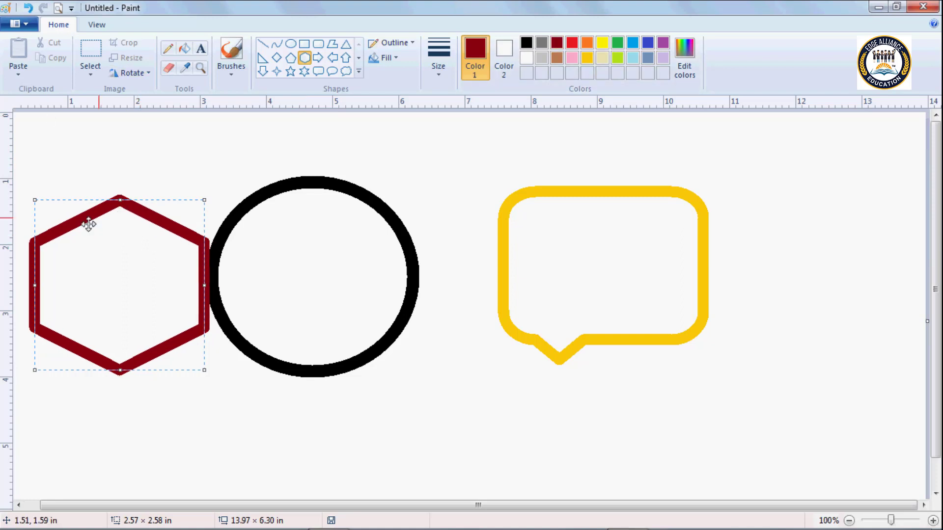
- Move the hexagon down about 1.1 in and thicken its outline slightly
drag(113, 261, 131, 321)
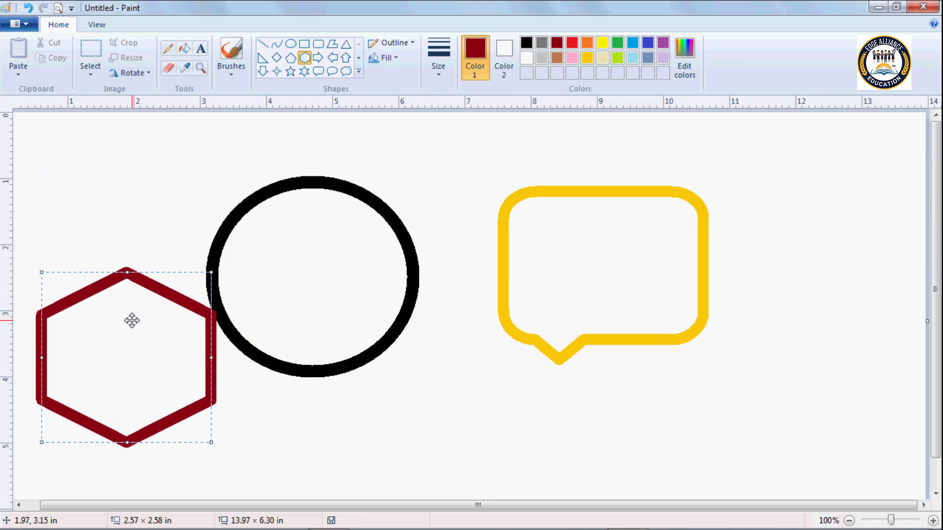
key(ctrl+plus)
key(ctrl+plus)
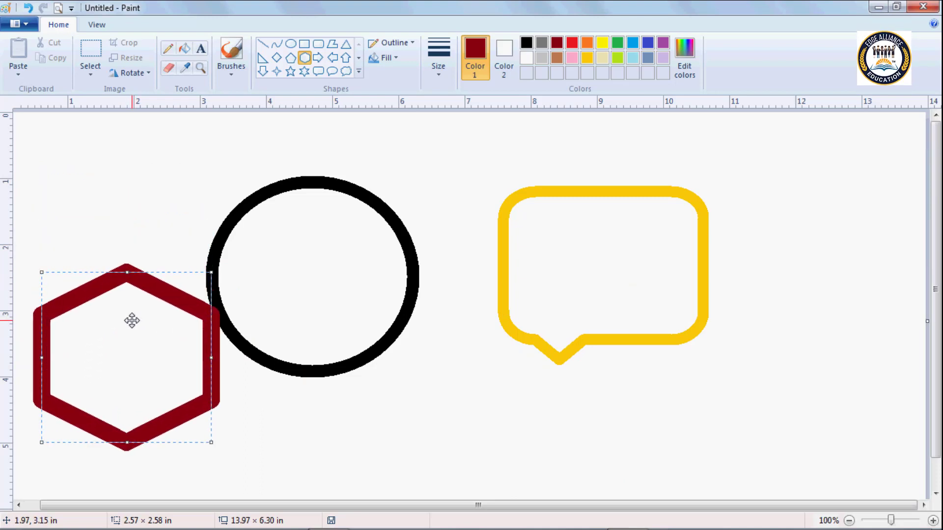
- Set the hexagon's outline style to Solid color and deselect the shape
click(409, 44)
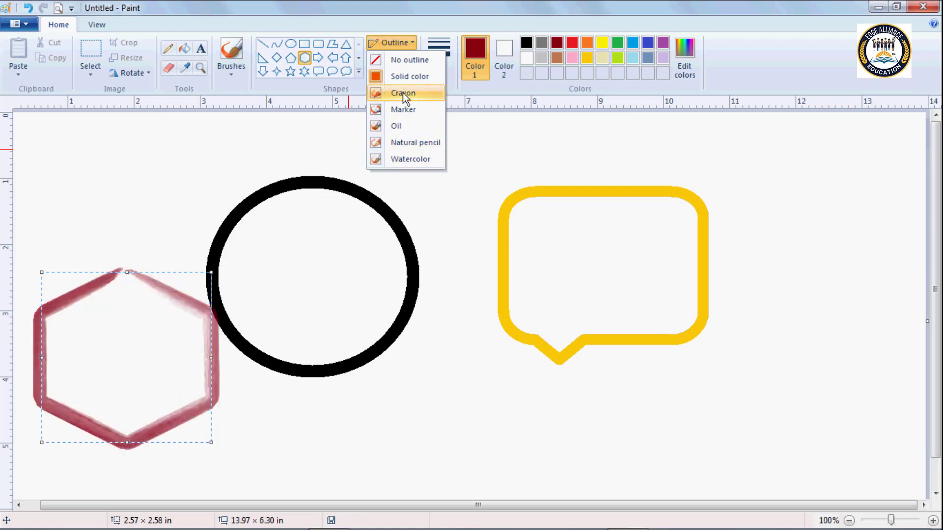
click(399, 78)
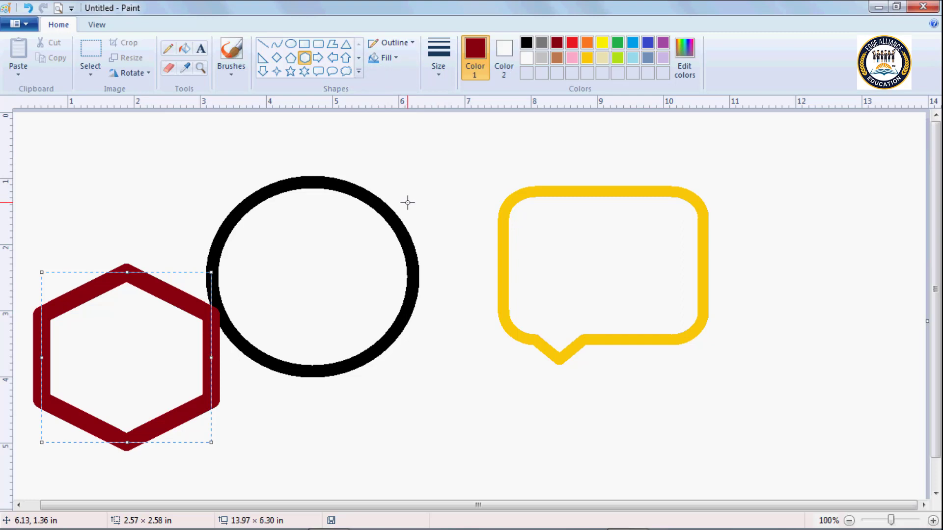
click(430, 156)
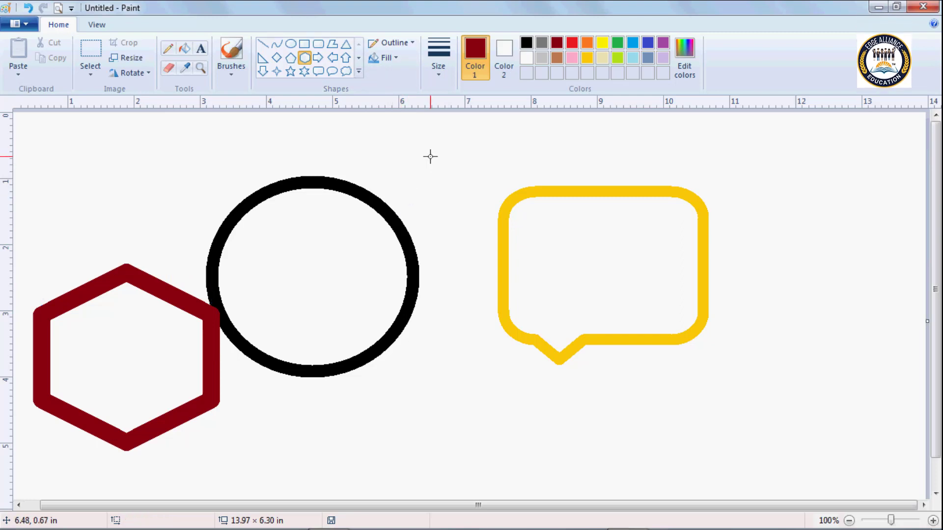
click(396, 44)
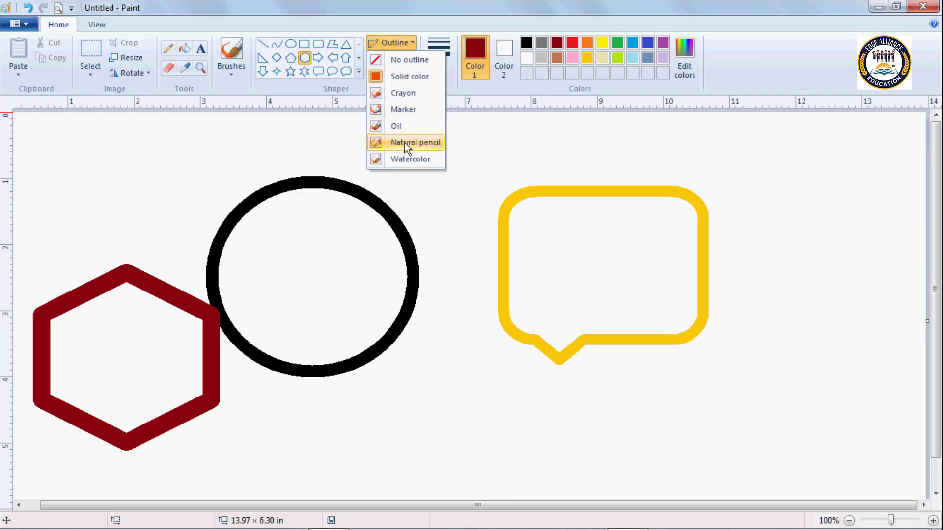
click(442, 235)
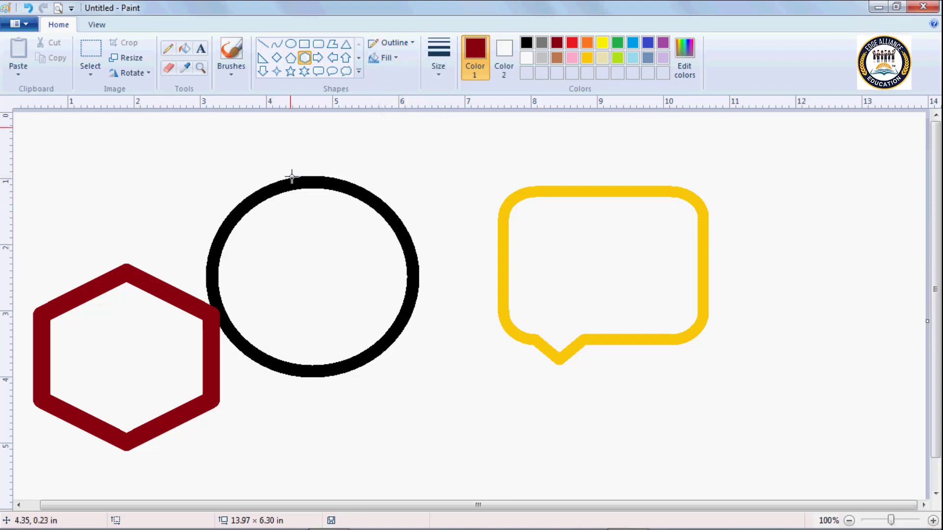
- Select the entire drawing and delete it to clear the canvas
key(ctrl+a)
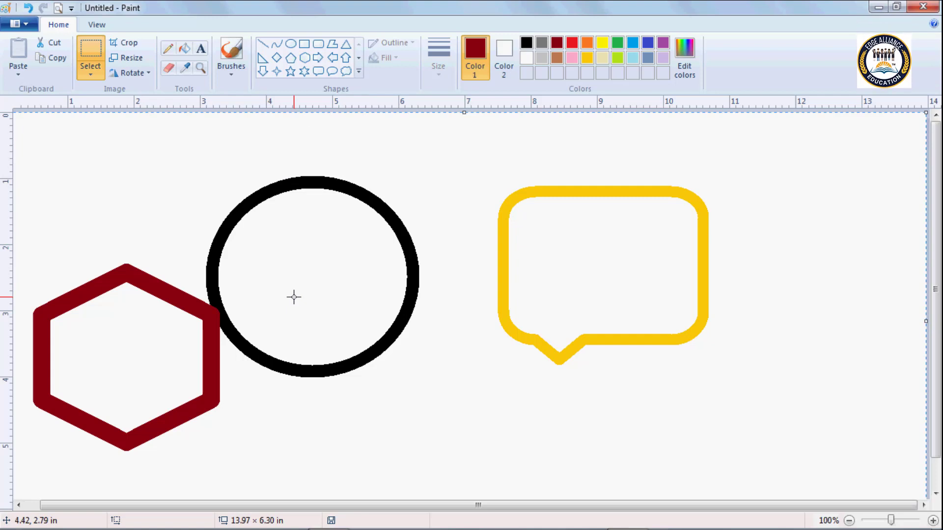
key(Delete)
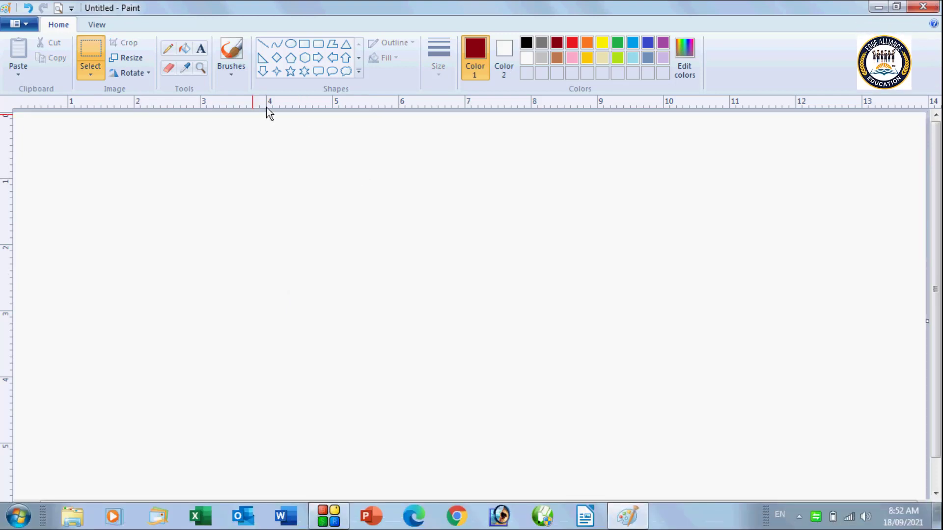
- Draw a dark red rectangle about 4.15 × 3.25 in near the middle of the canvas and move it slightly left
click(305, 47)
drag(266, 175, 555, 403)
drag(396, 309, 358, 310)
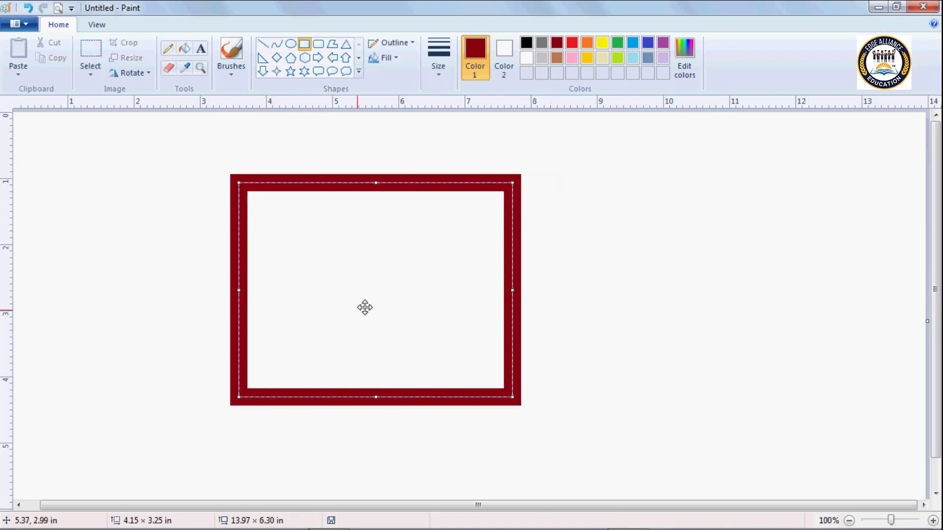
- Recolour the rectangle's outline through orange, yellow and green, and settle on light blue
click(587, 42)
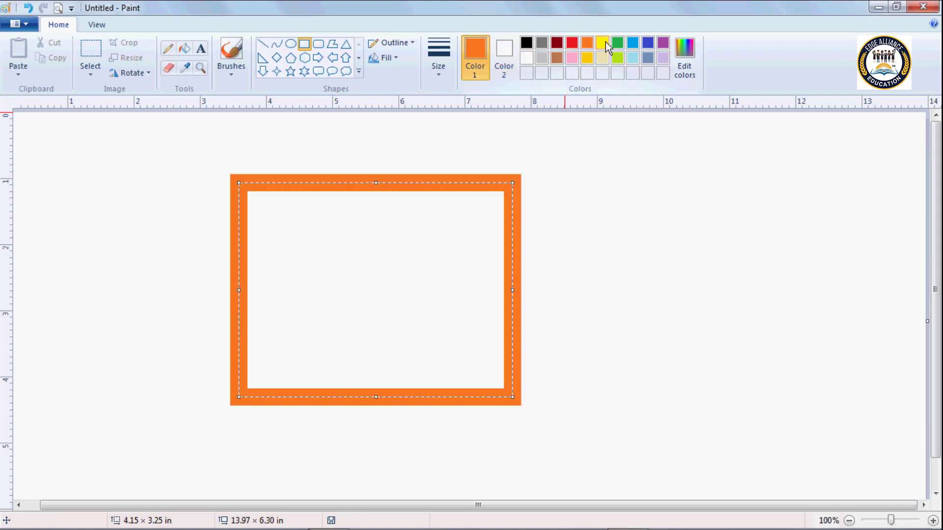
click(603, 43)
click(621, 42)
click(634, 43)
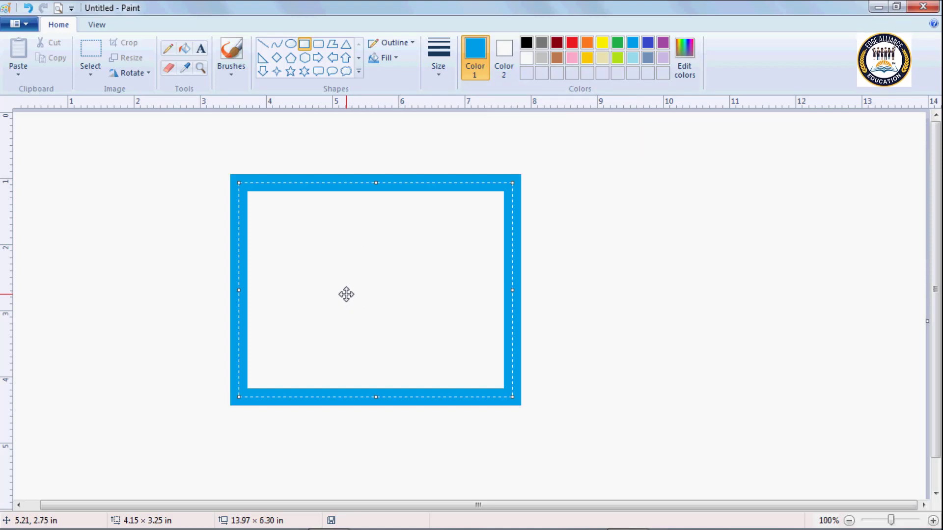
- Set Color 2 to red, yellow and finally green, and apply a Solid color fill to the rectangle
click(506, 49)
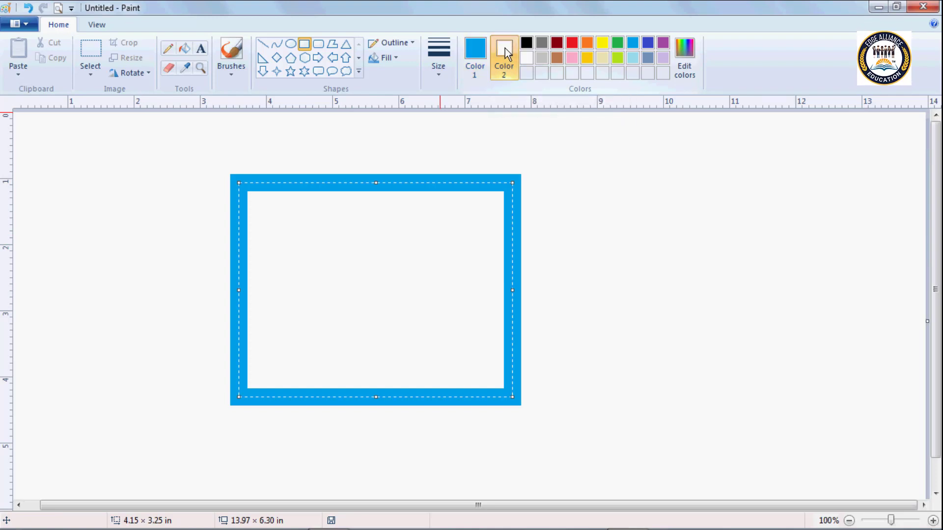
click(573, 44)
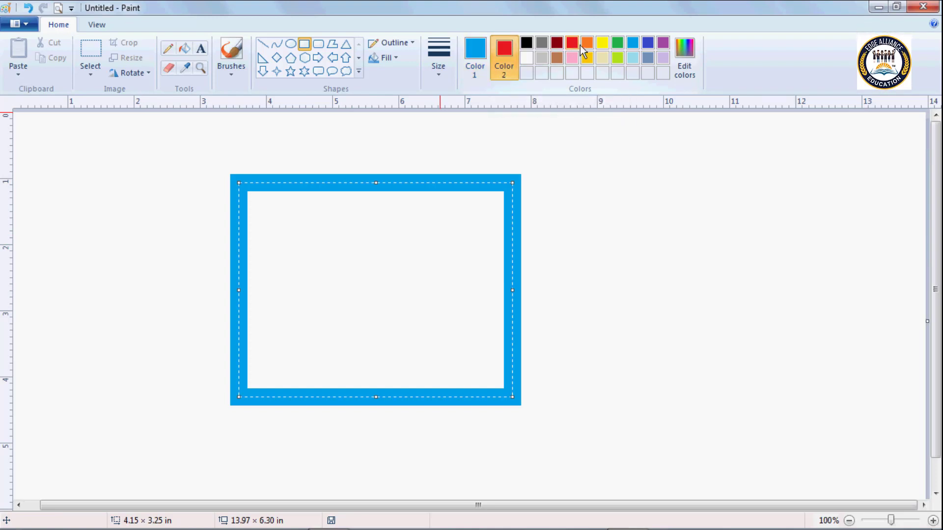
click(606, 46)
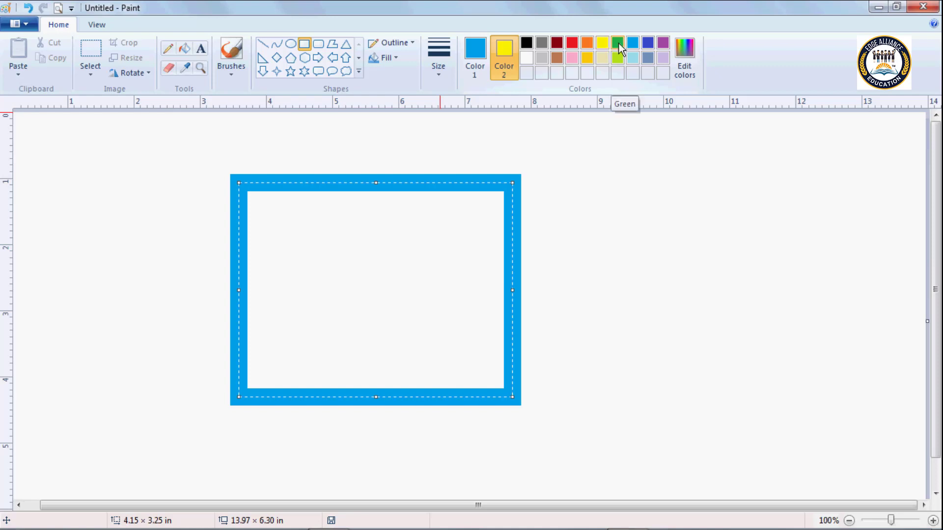
click(619, 43)
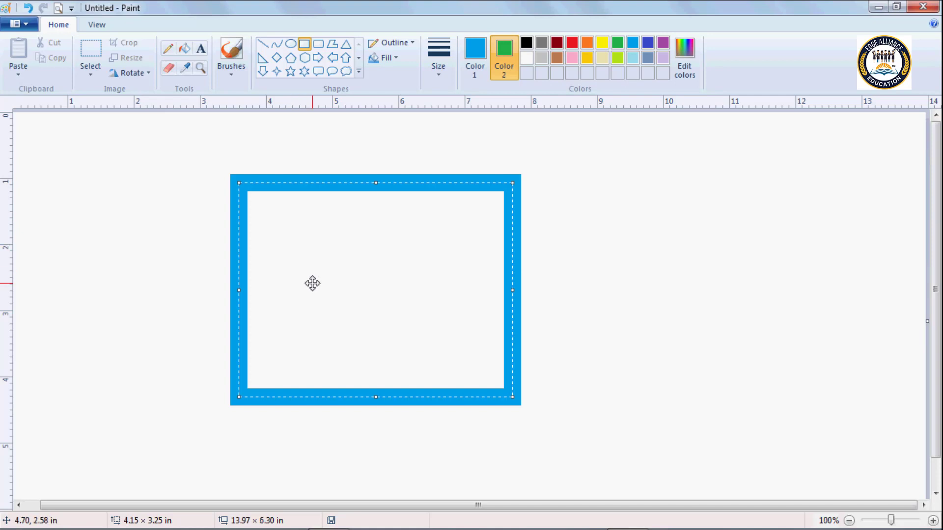
click(394, 60)
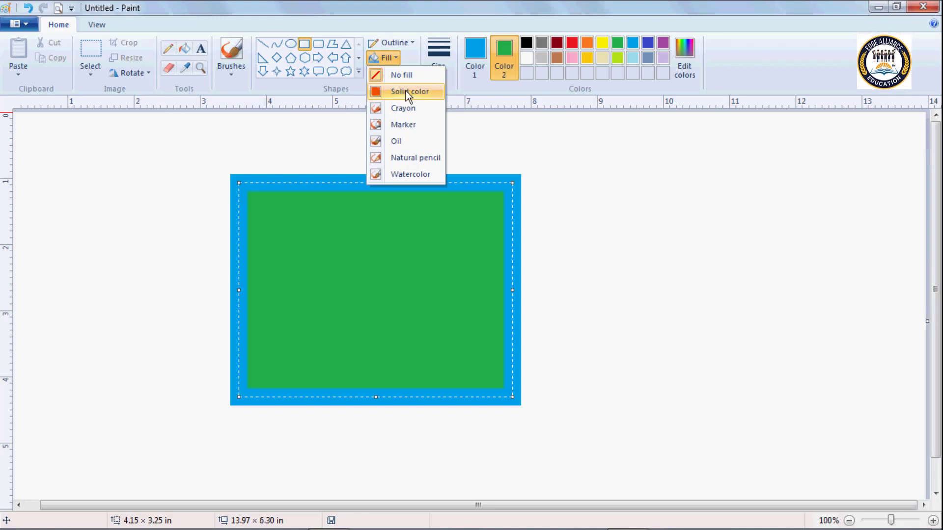
click(406, 91)
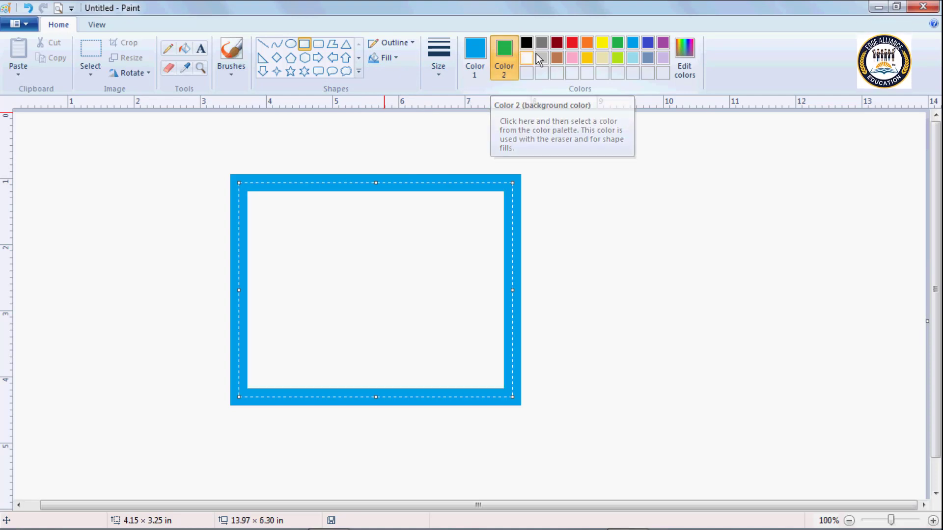
- Change the rectangle's fill colour to gold, keeping the fill style on Solid color
click(588, 57)
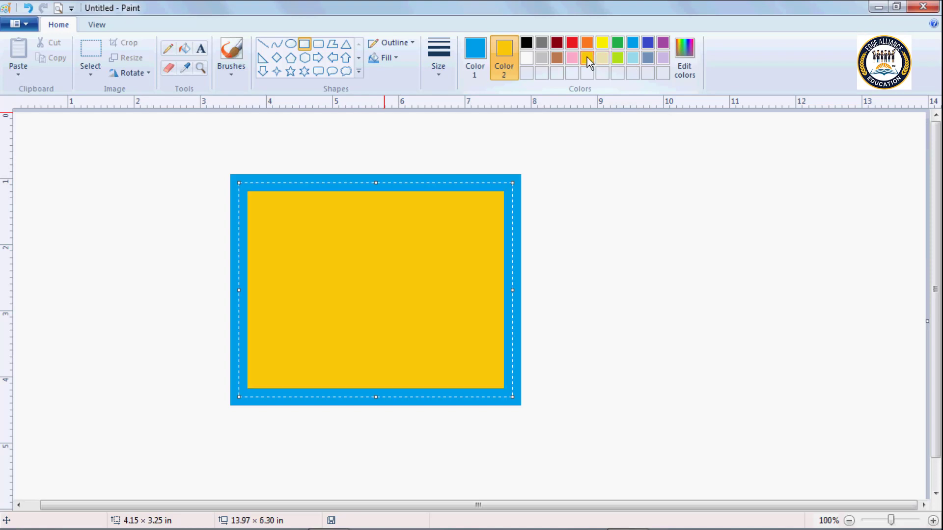
click(393, 58)
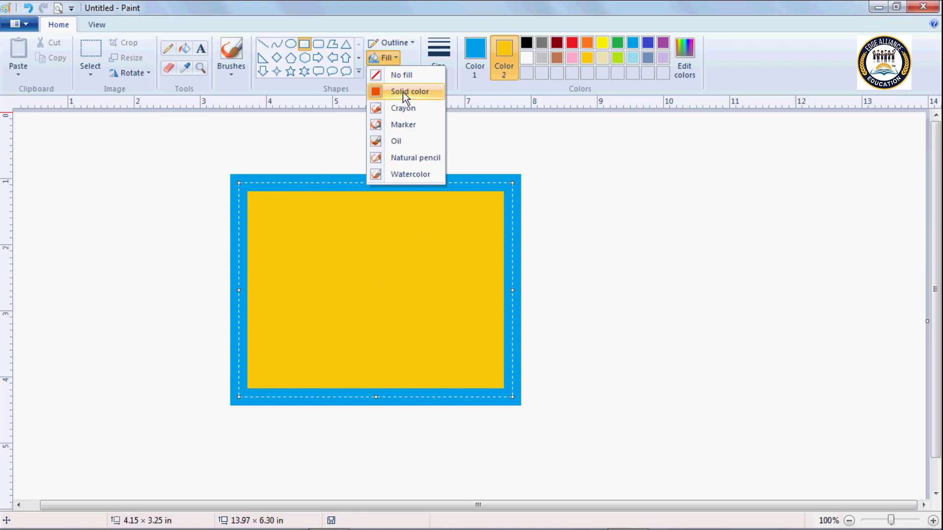
click(403, 93)
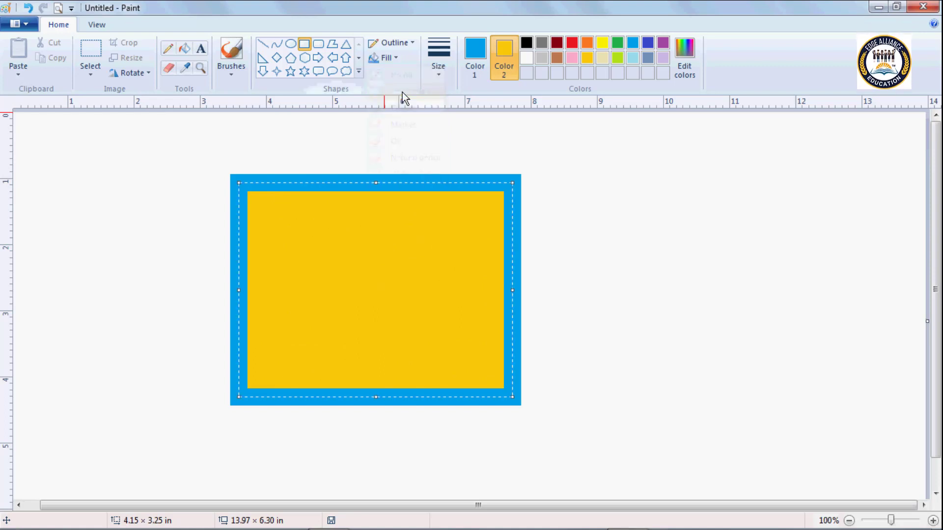
- Recolour the rectangle's outline through red, rose, gold and yellow, and settle on green
click(479, 52)
click(572, 43)
click(572, 58)
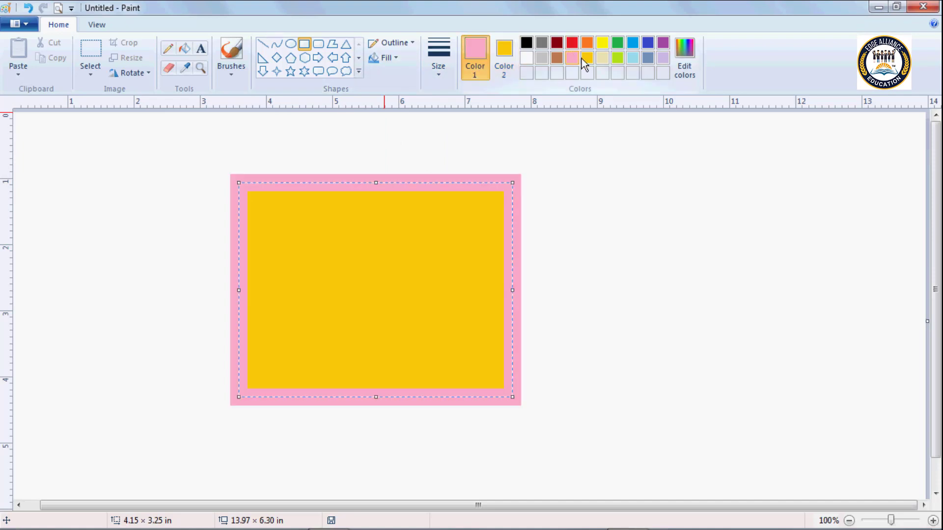
click(587, 58)
click(603, 43)
click(619, 43)
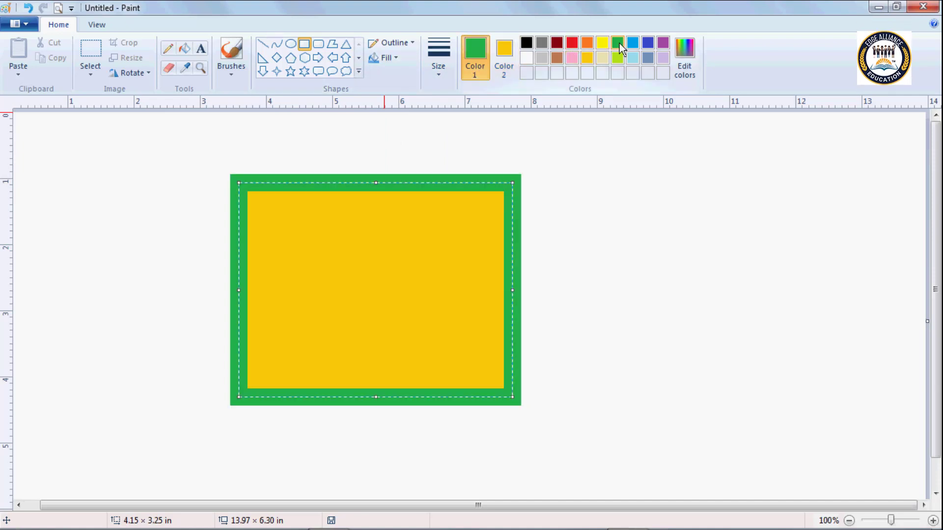
- Recolour the rectangle's fill through brown, red, rose, light yellow, green and light blue, and settle on lime
click(502, 48)
click(556, 58)
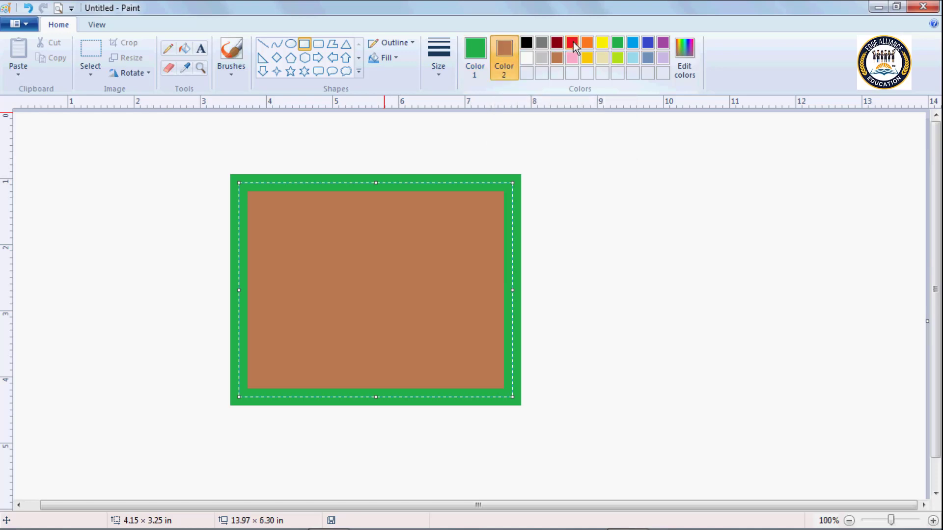
click(572, 43)
click(572, 58)
click(602, 57)
click(617, 43)
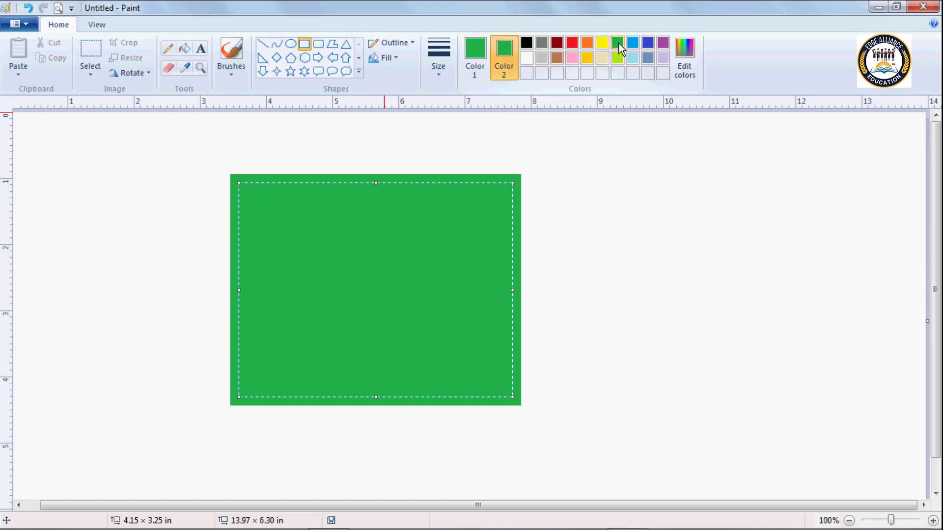
click(631, 43)
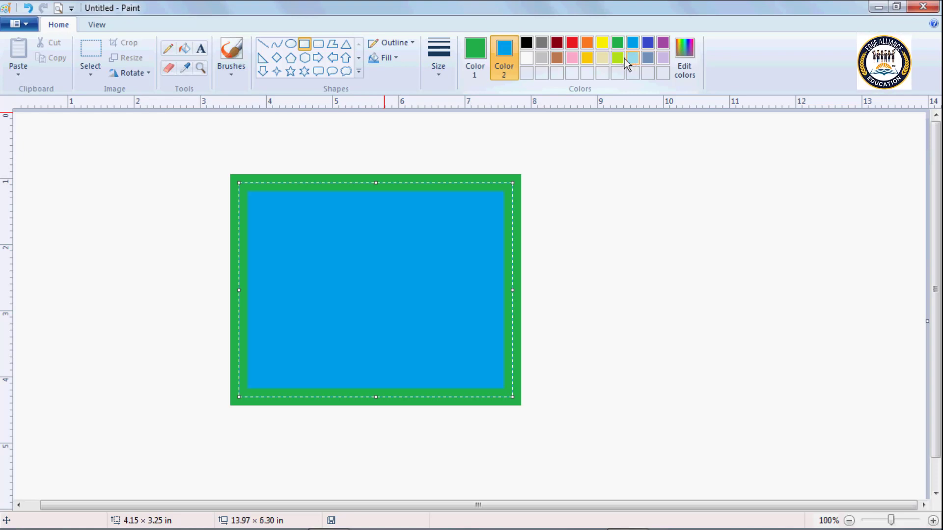
click(618, 57)
- Move the filled rectangle up and to the left on the canvas and deselect it
drag(312, 298, 241, 257)
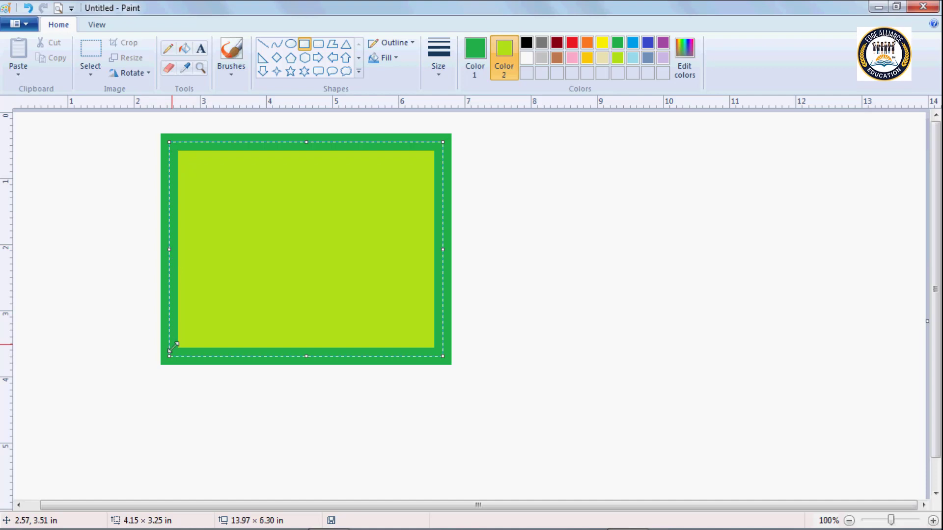
click(519, 261)
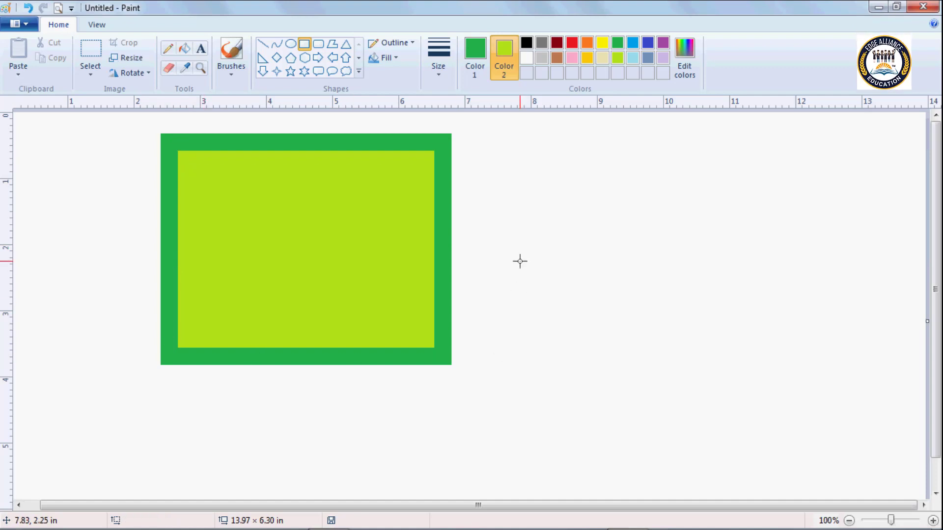
- With the rectangle deselected, switch Color 1 through dark red, orange, green, light blue and lime, ending on gold
click(469, 60)
click(558, 42)
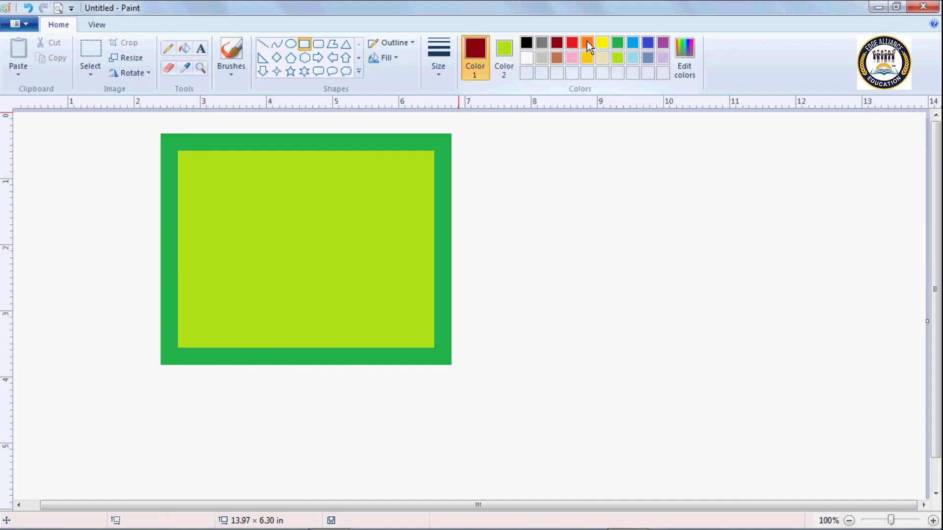
click(587, 43)
click(617, 42)
click(633, 43)
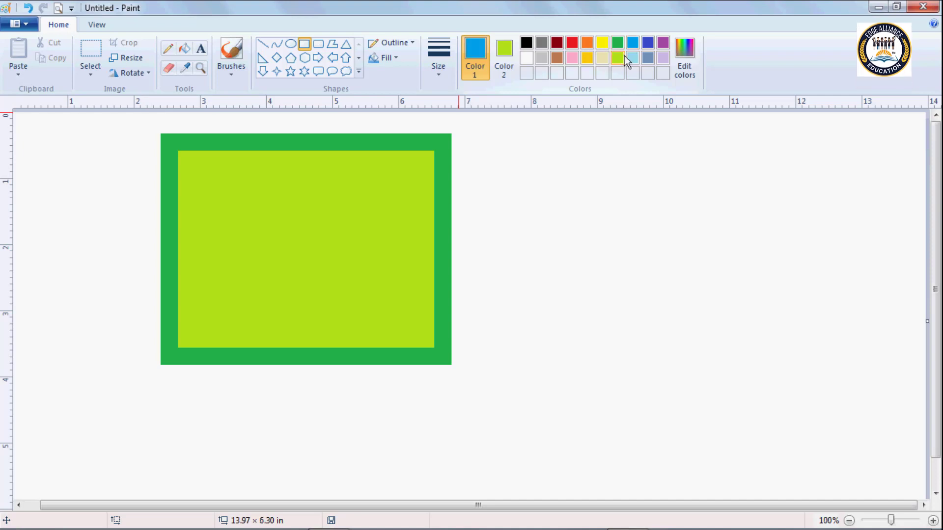
click(618, 57)
click(589, 58)
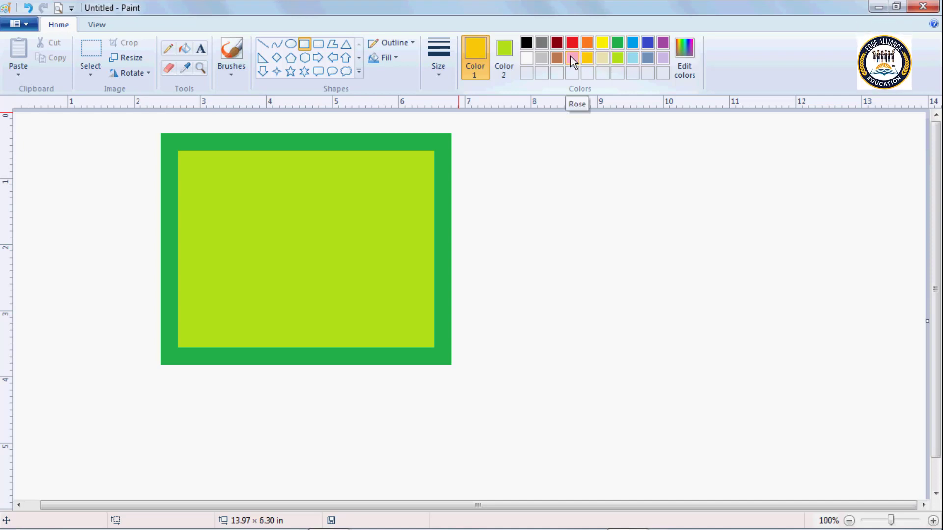
- Switch Color 2 through several palette colours including red, orange and green, ending on lime
click(503, 48)
click(557, 42)
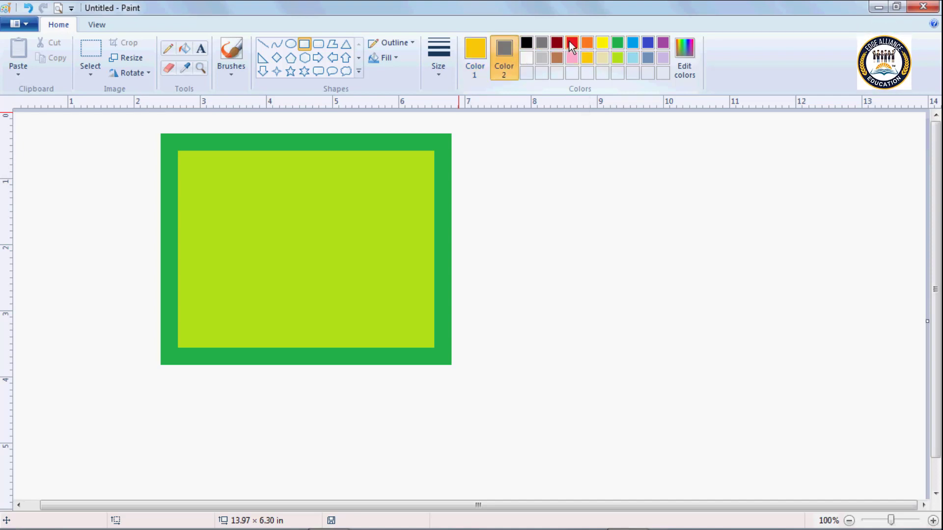
click(572, 42)
click(587, 45)
click(616, 46)
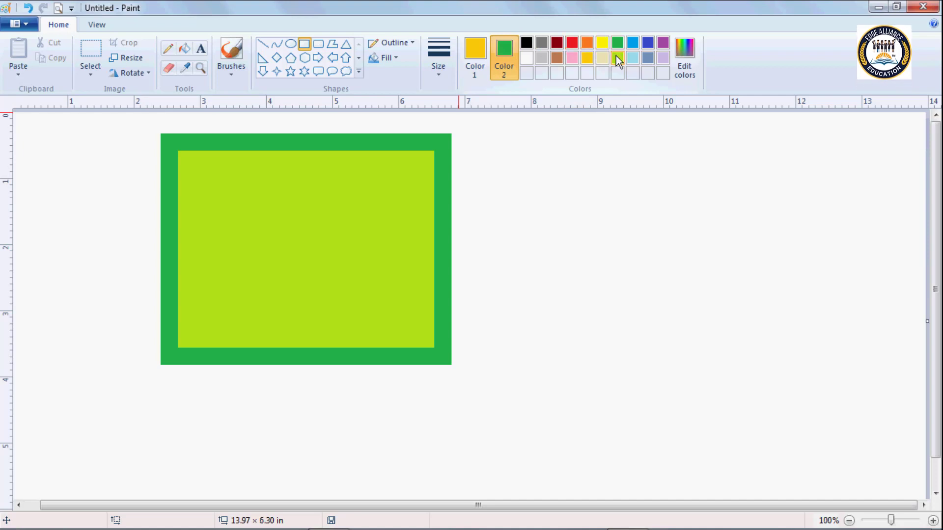
click(616, 57)
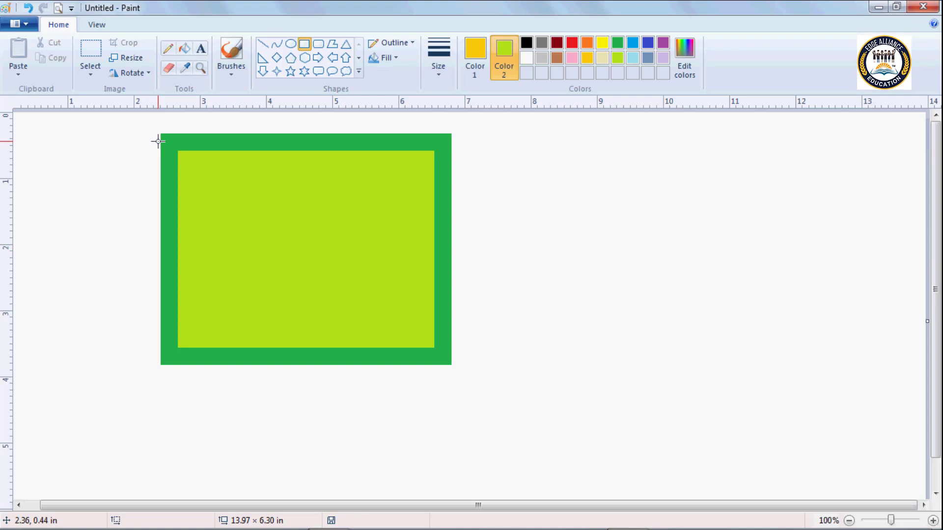
- Delete the entire canvas content, set Color 2 to white, and delete everything again to get a white canvas
key(ctrl+a)
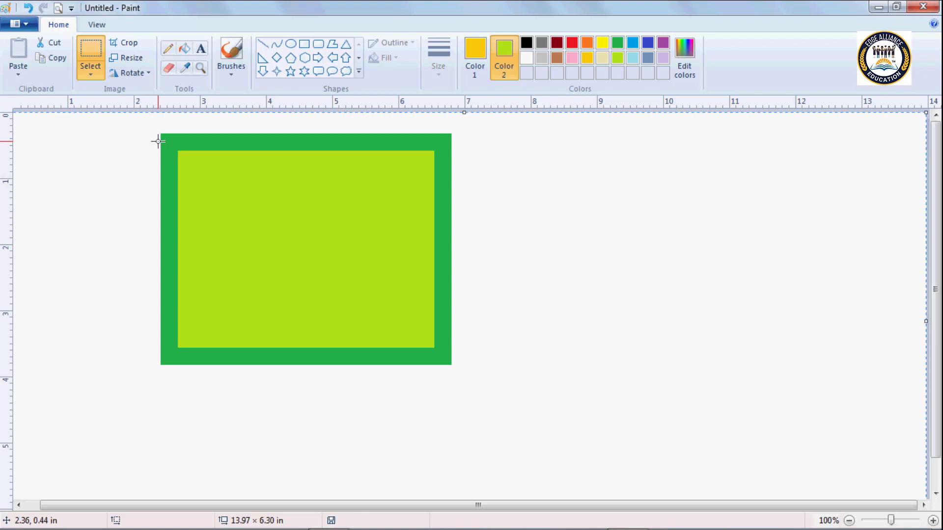
key(Delete)
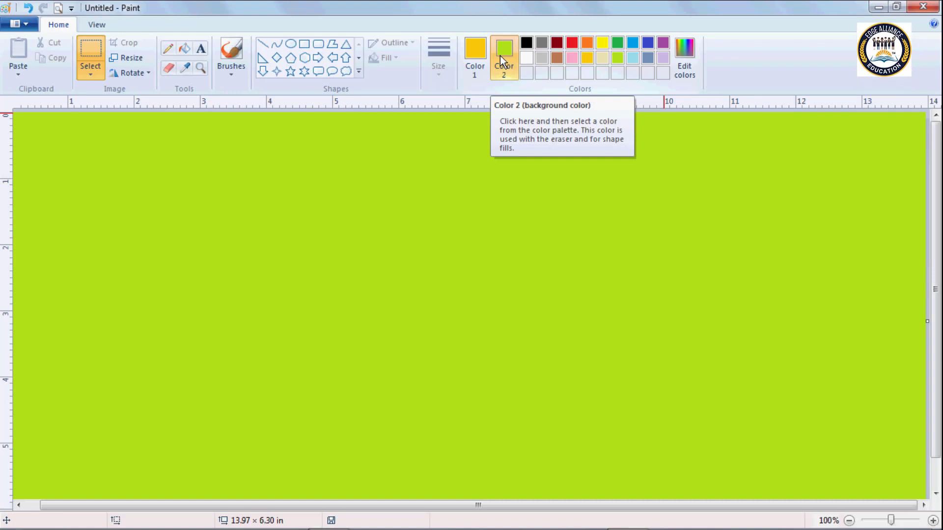
click(526, 58)
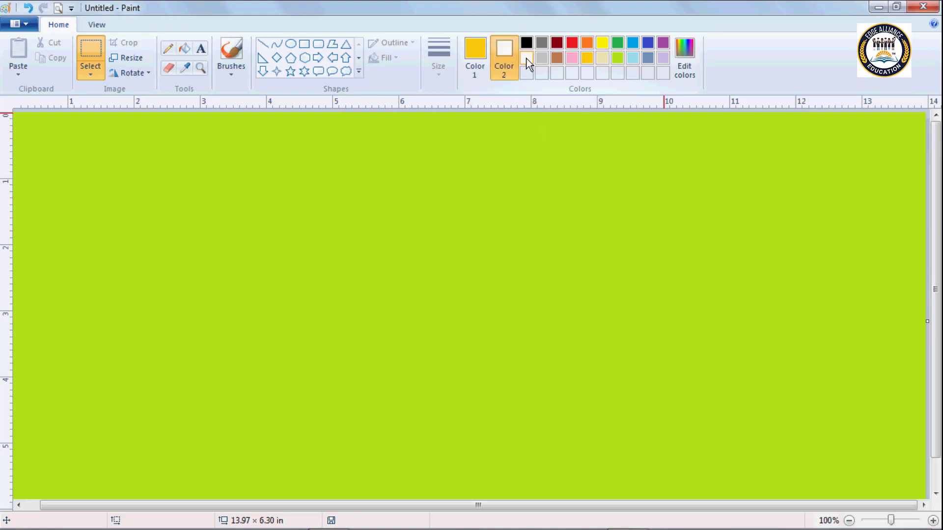
click(468, 52)
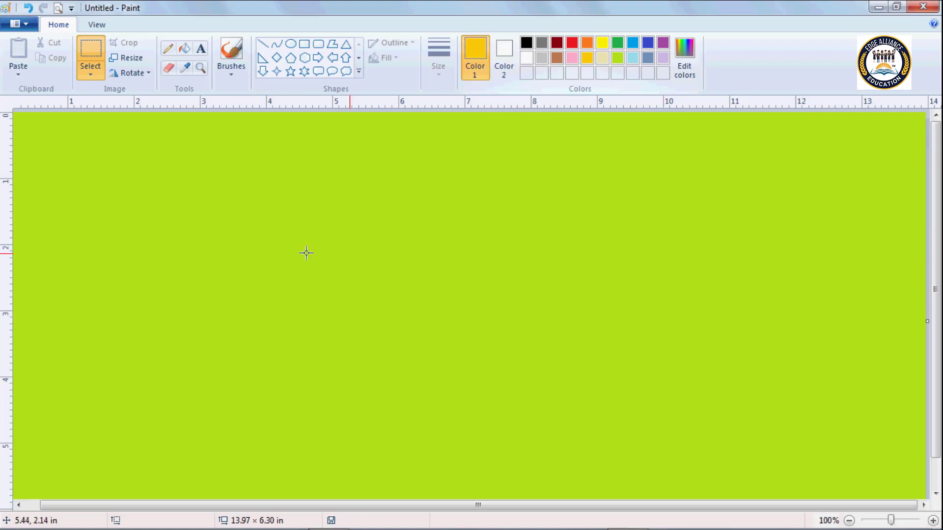
key(ctrl+a)
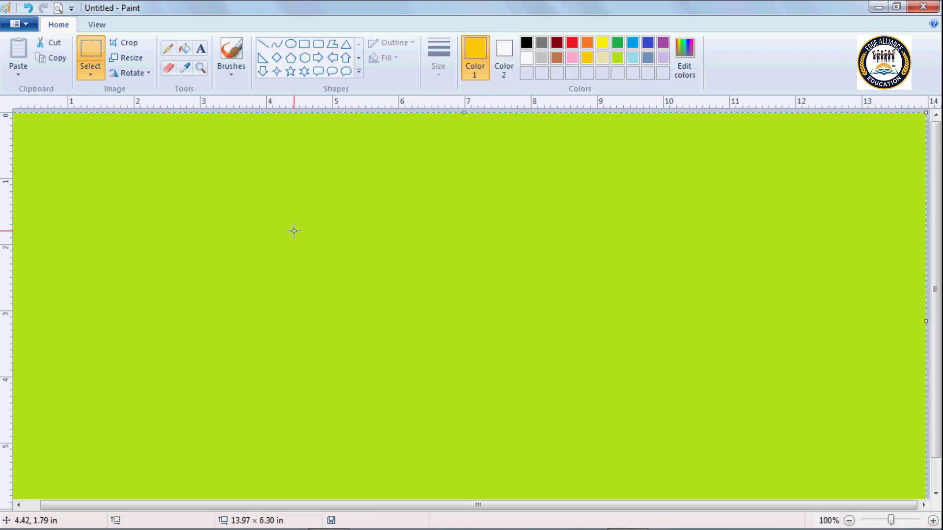
key(Delete)
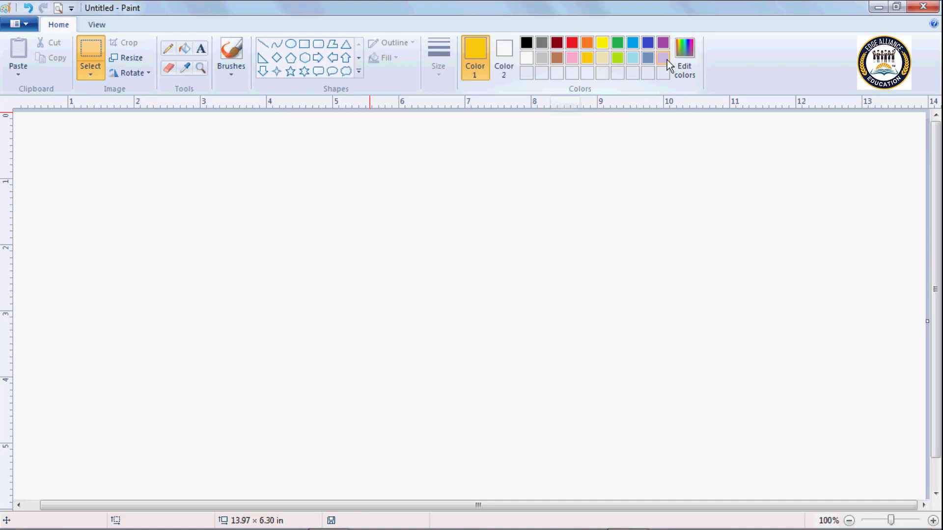
- Add the basic pink (Red 255, Green 0, Blue 128) to the custom colours and apply it as Color 1
click(687, 57)
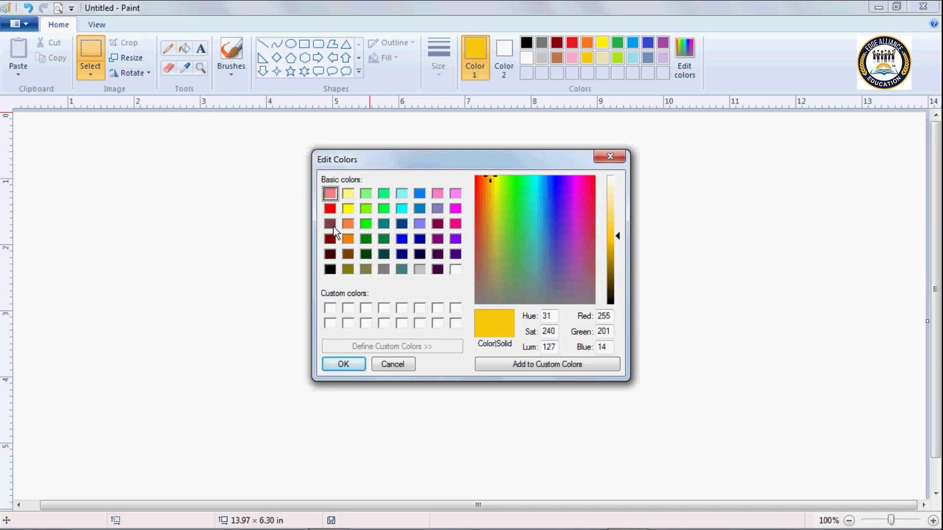
click(456, 225)
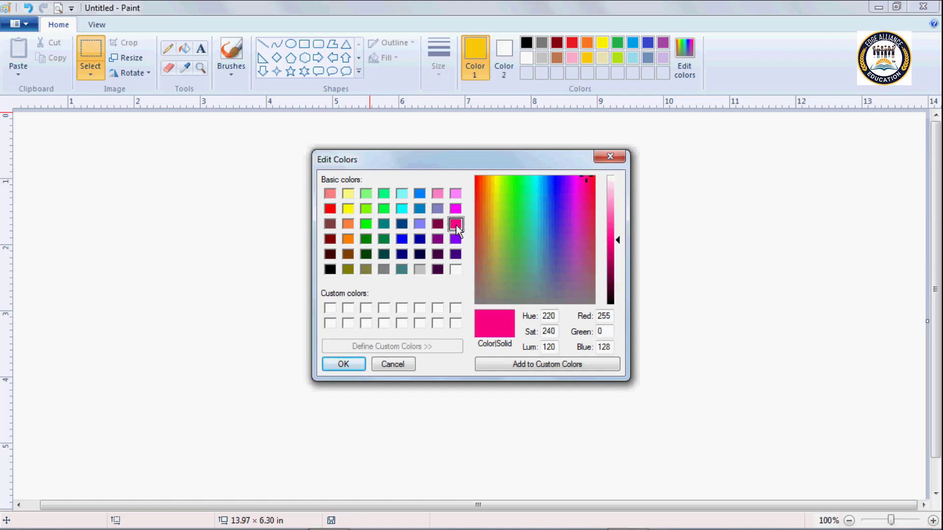
click(548, 365)
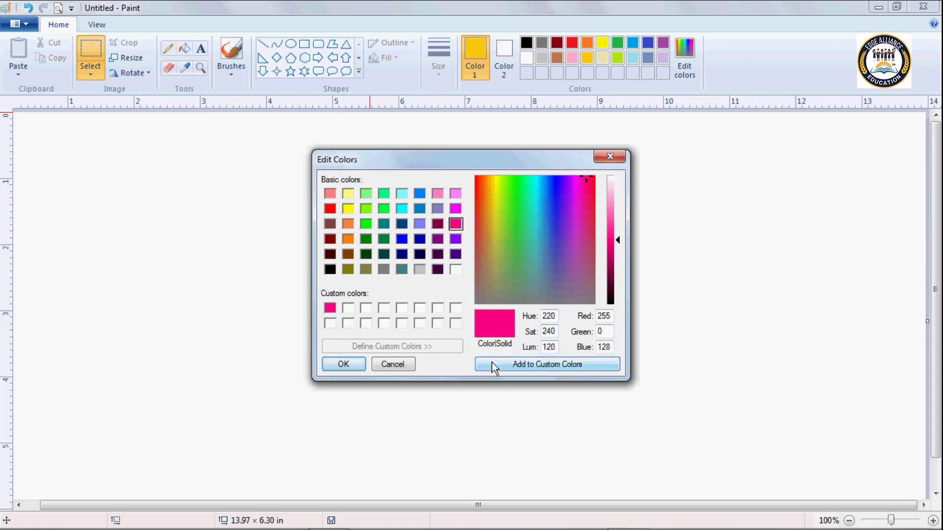
click(351, 365)
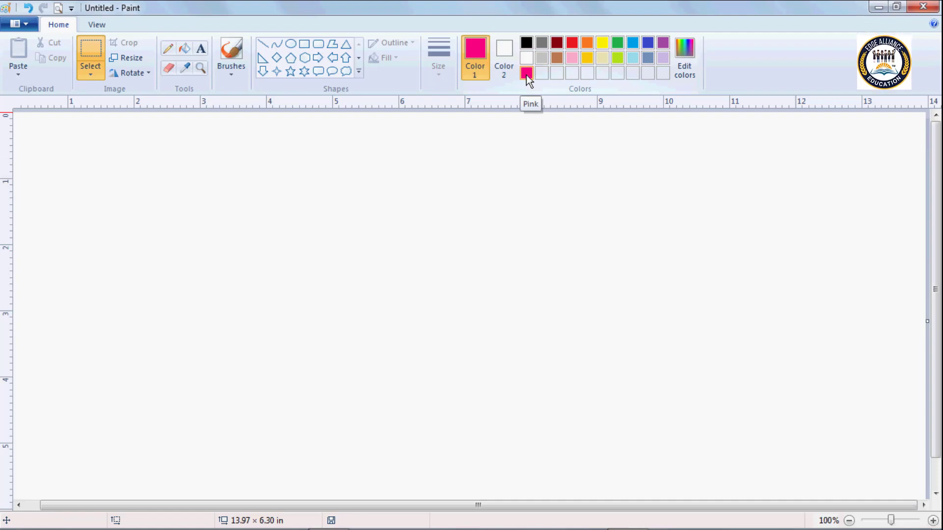
- Mix a dark olive green (Hue 54, Sat 220, Lum 33), add it to the custom colours and apply it as Color 1
click(686, 56)
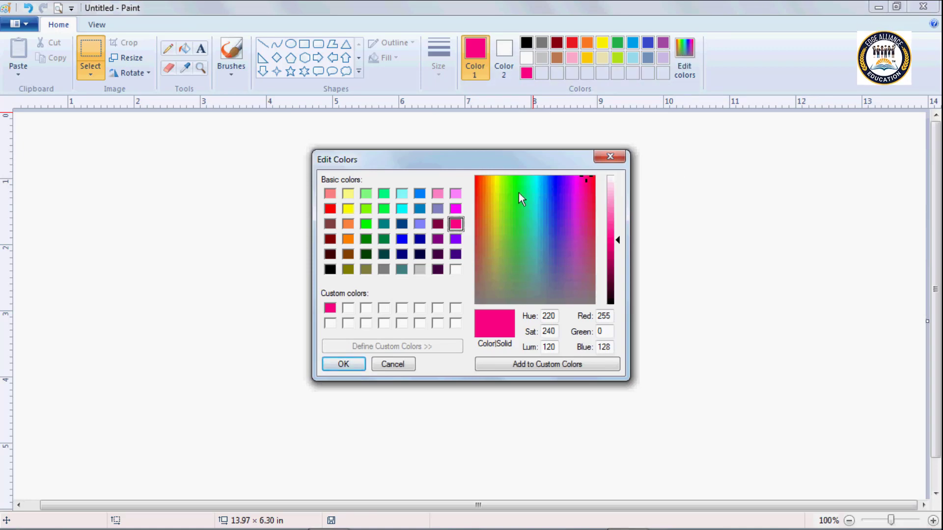
click(502, 187)
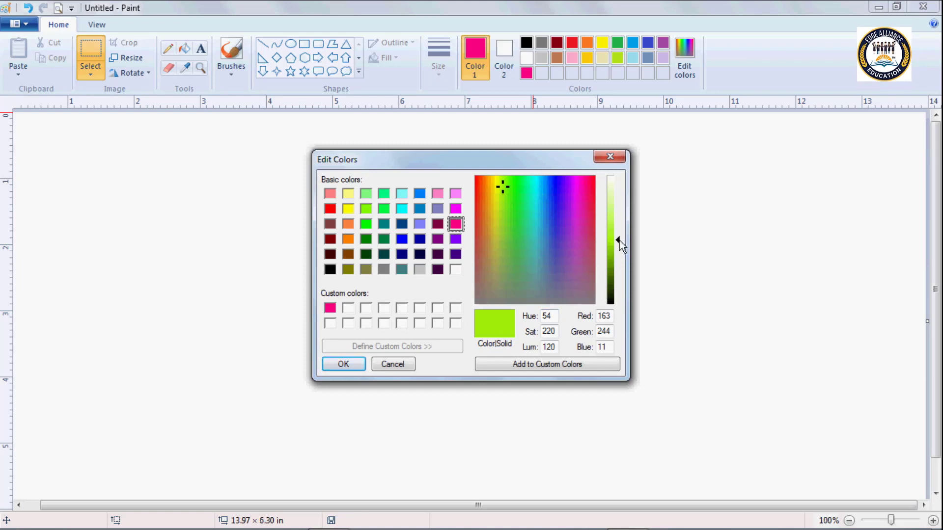
drag(619, 241, 618, 209)
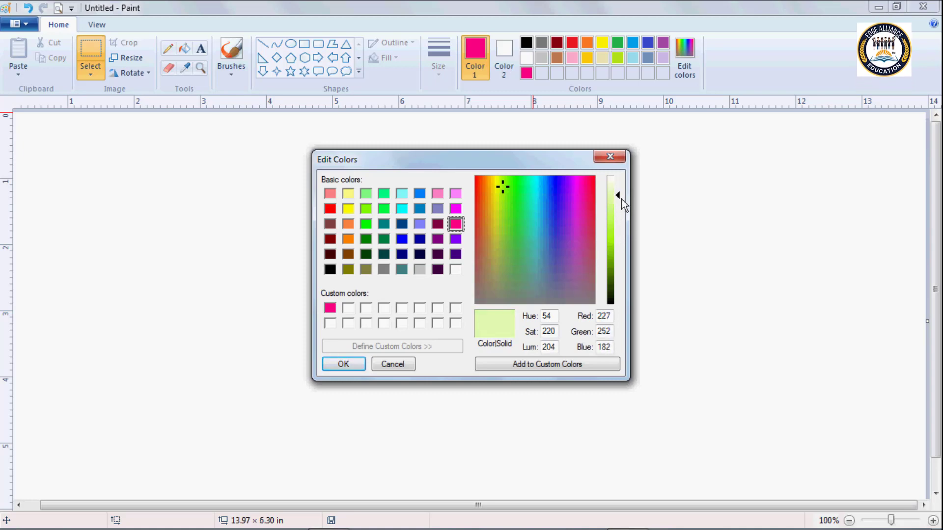
drag(620, 196, 617, 287)
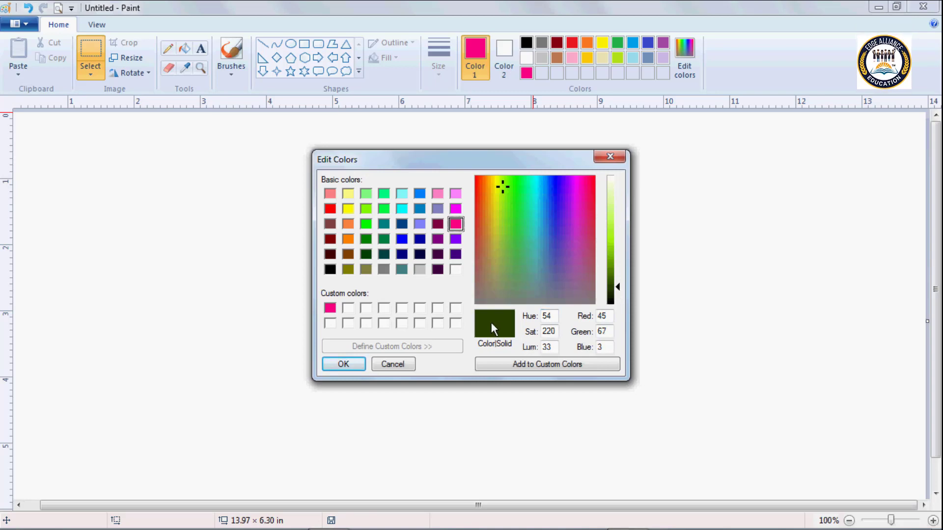
click(509, 367)
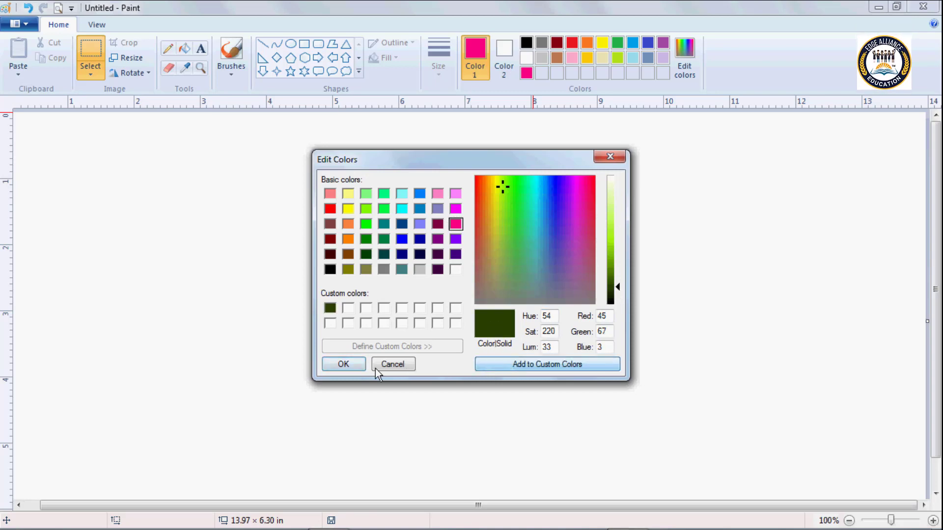
click(344, 364)
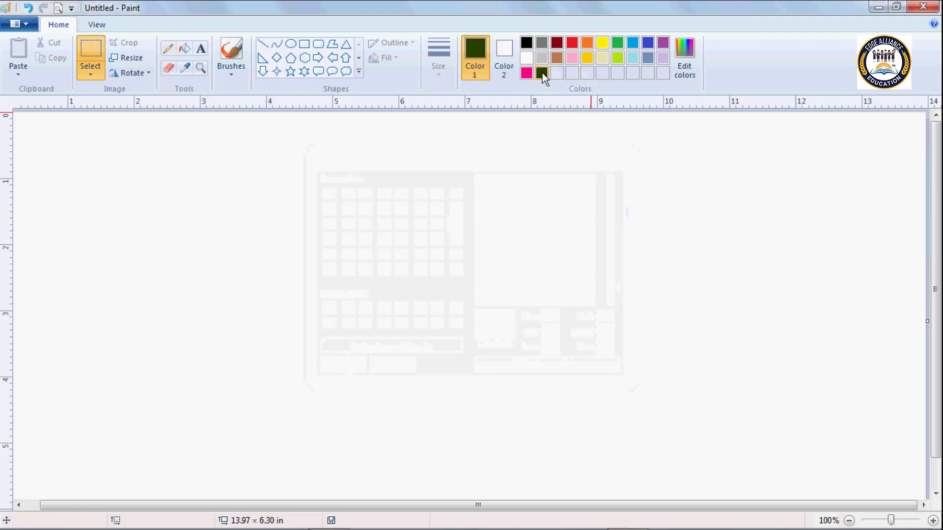